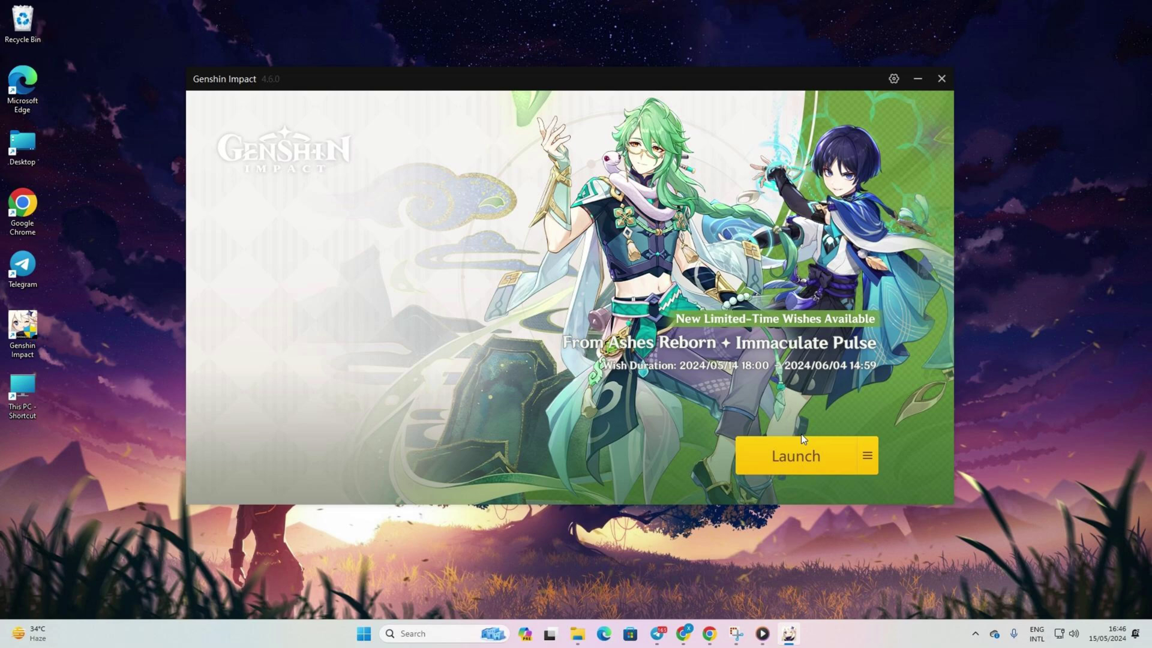
# - Run Repair Now from the launcher's menu and confirm it so Genshin Impact's resources are re-verified
pyautogui.click(866, 457)
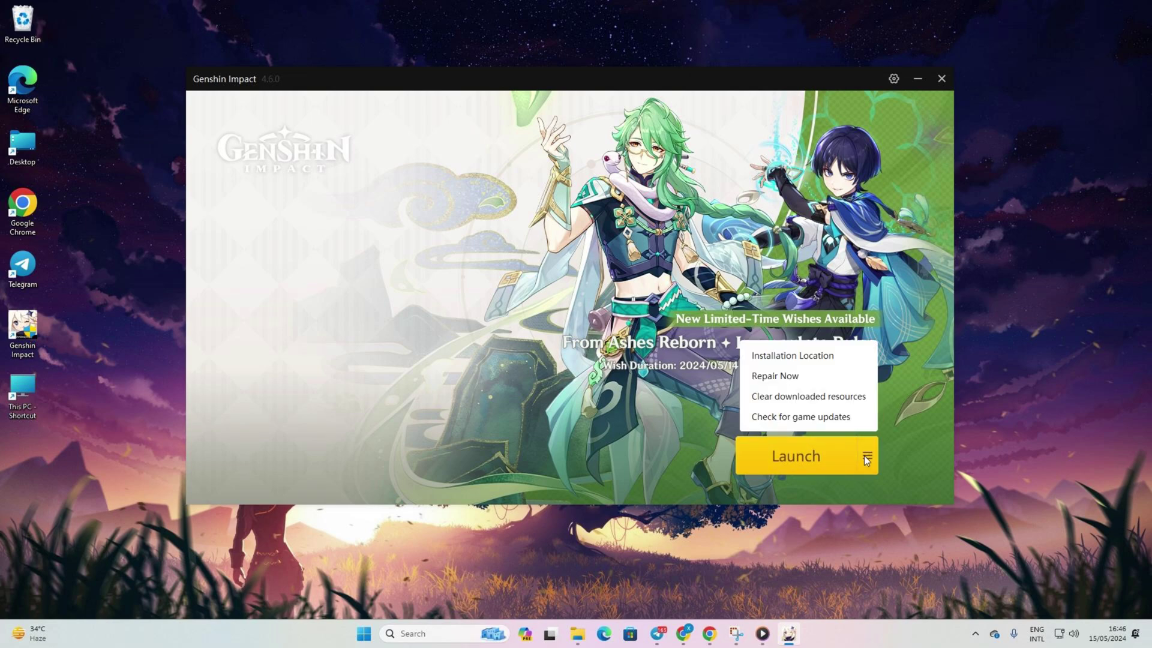
pyautogui.click(813, 376)
pyautogui.click(612, 354)
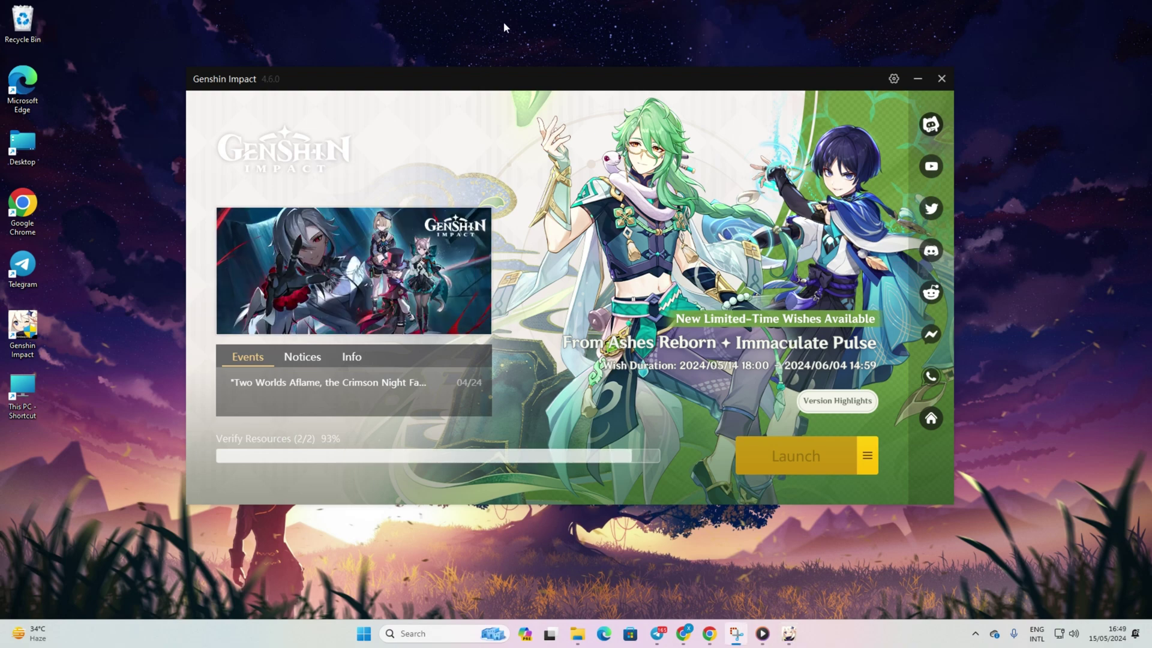
# - Open the Genshin Impact shortcut's file location, copy the path C:\Program Files\Genshin Impact, and minimize the window
pyautogui.rightClick(22, 322)
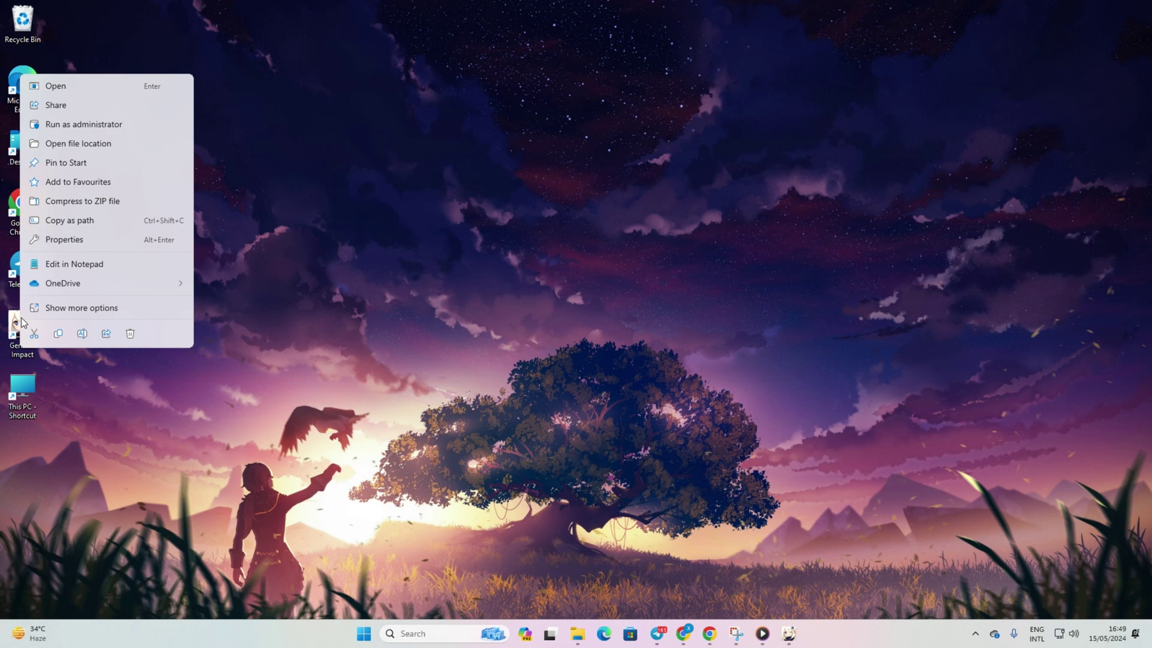
pyautogui.click(87, 143)
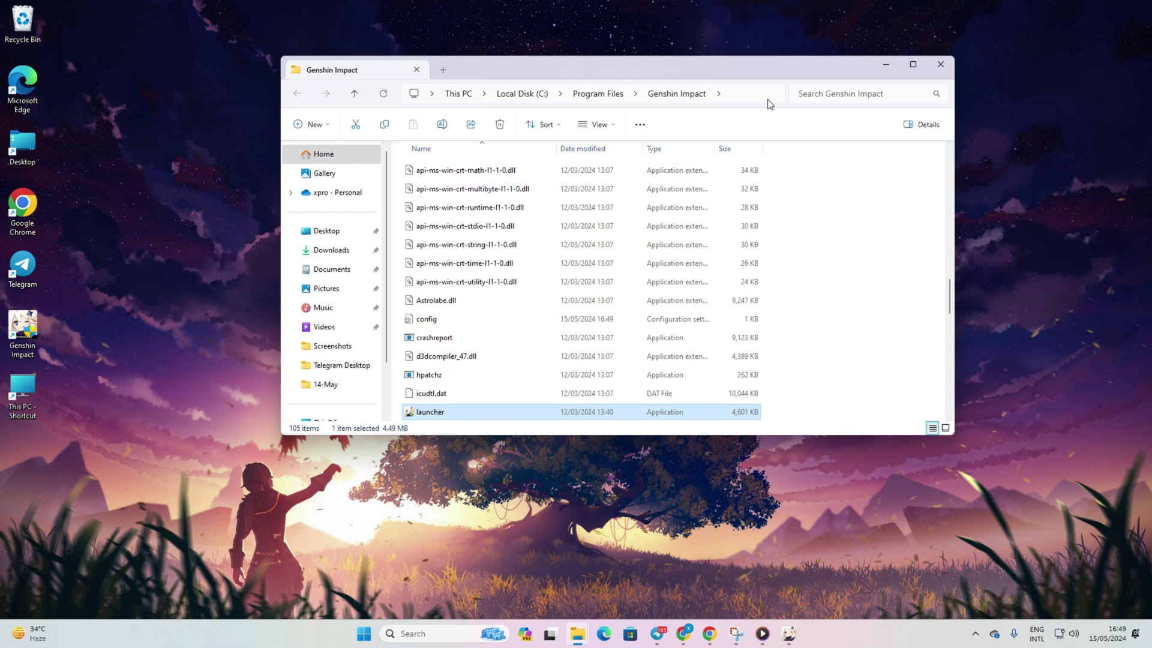
pyautogui.click(750, 98)
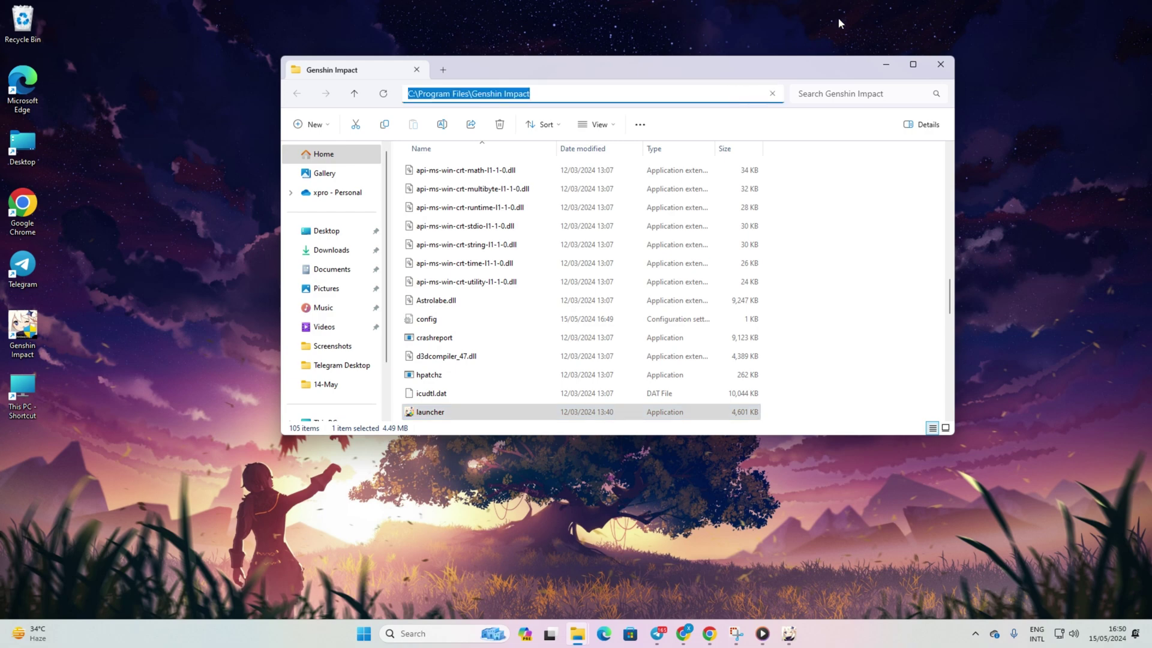
pyautogui.rightClick(526, 91)
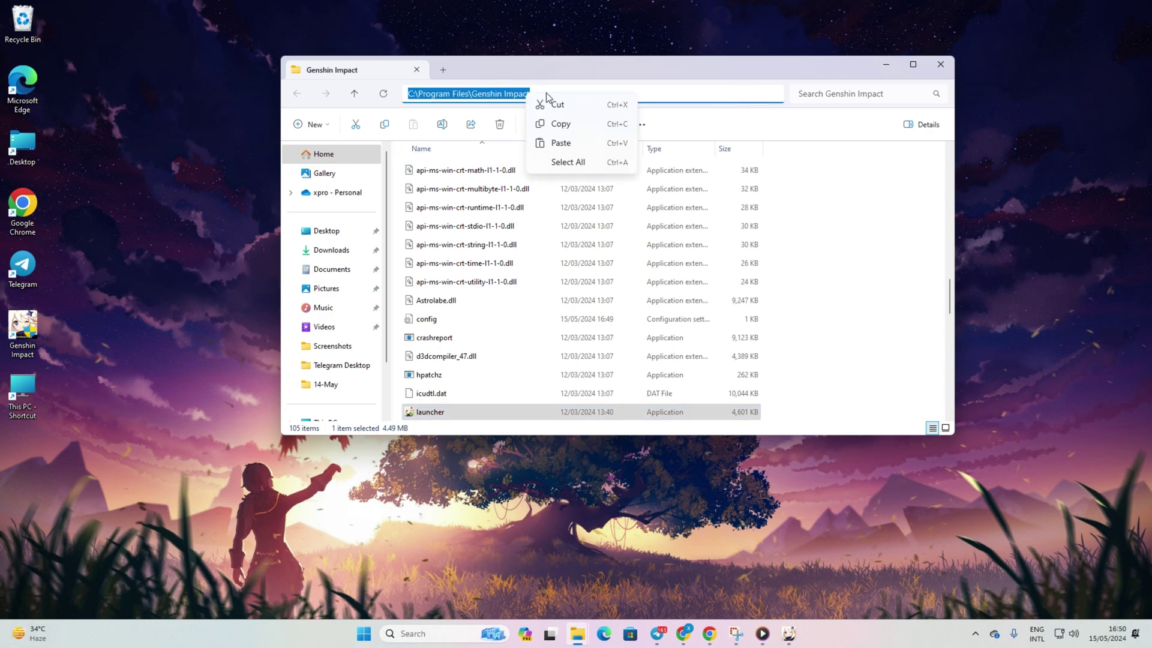
pyautogui.click(563, 124)
pyautogui.click(887, 62)
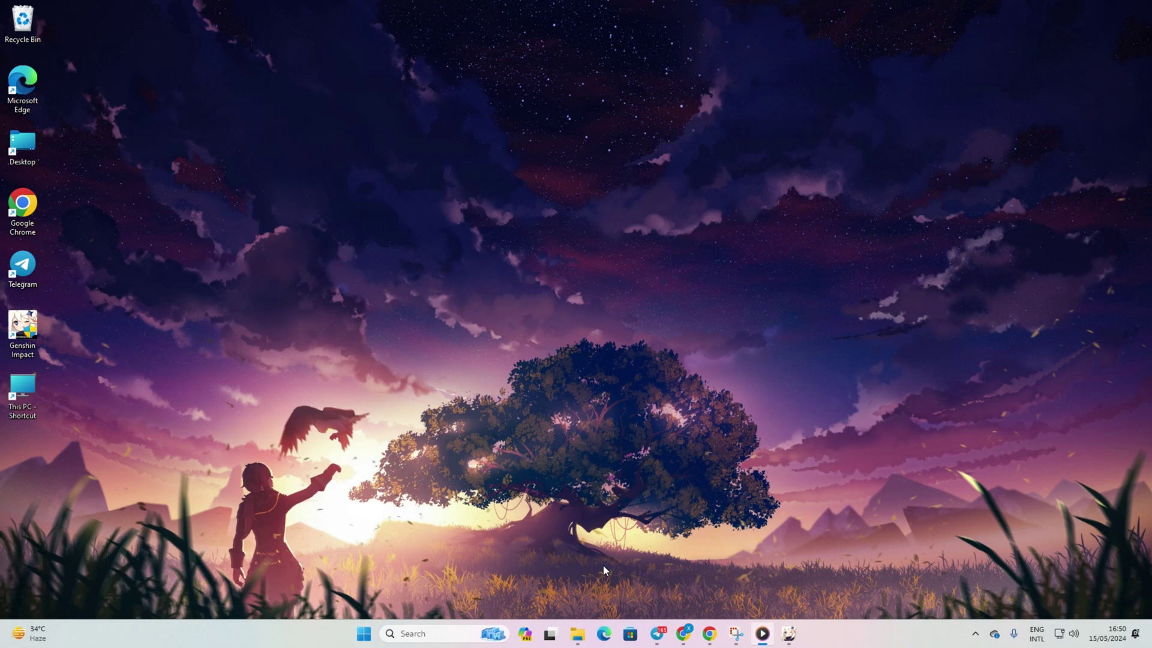
# - Search 'fire' to reach Allow an app through firewall, unlock Change settings, and choose Allow another app
pyautogui.click(474, 629)
pyautogui.write('fire')
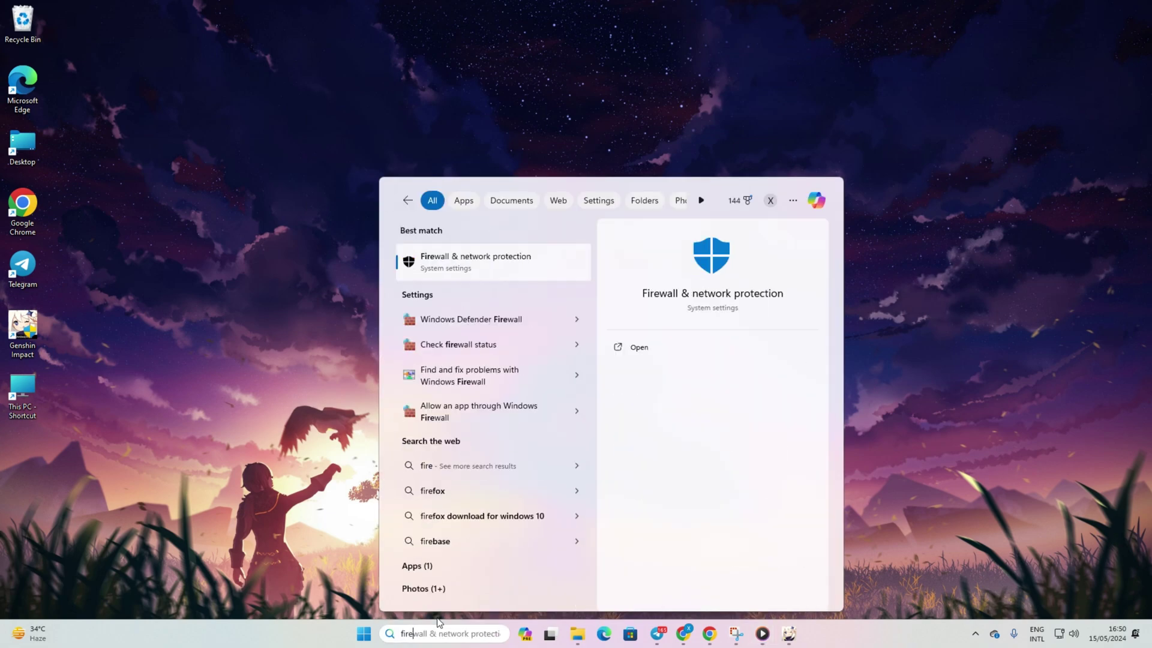
pyautogui.press('Return')
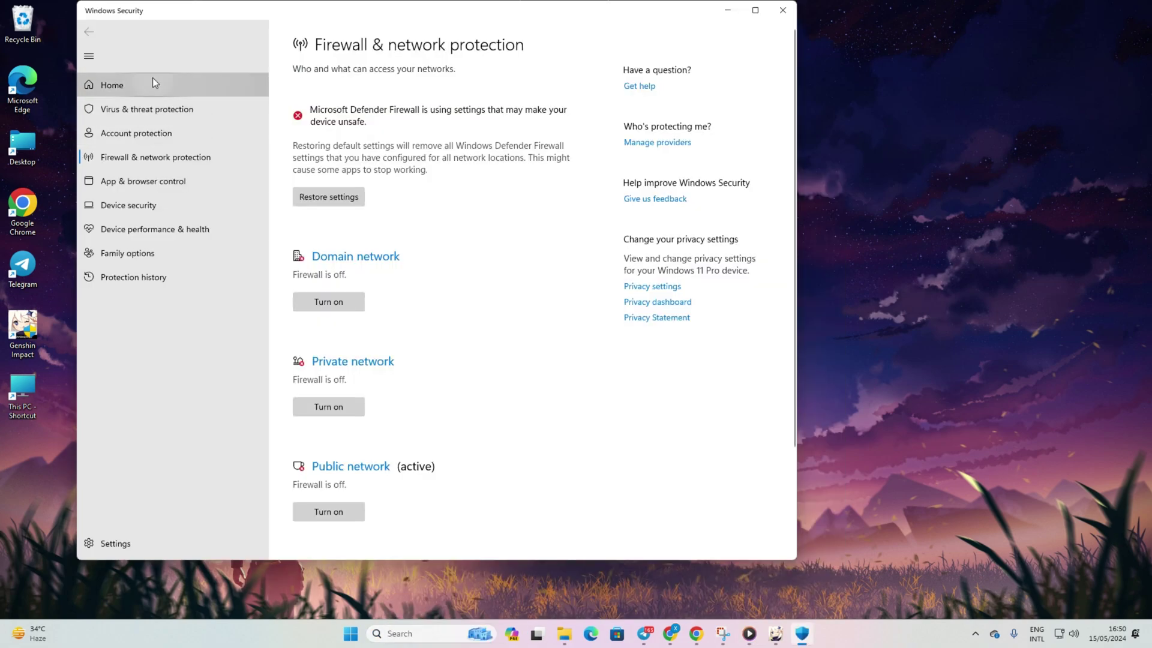
pyautogui.click(152, 82)
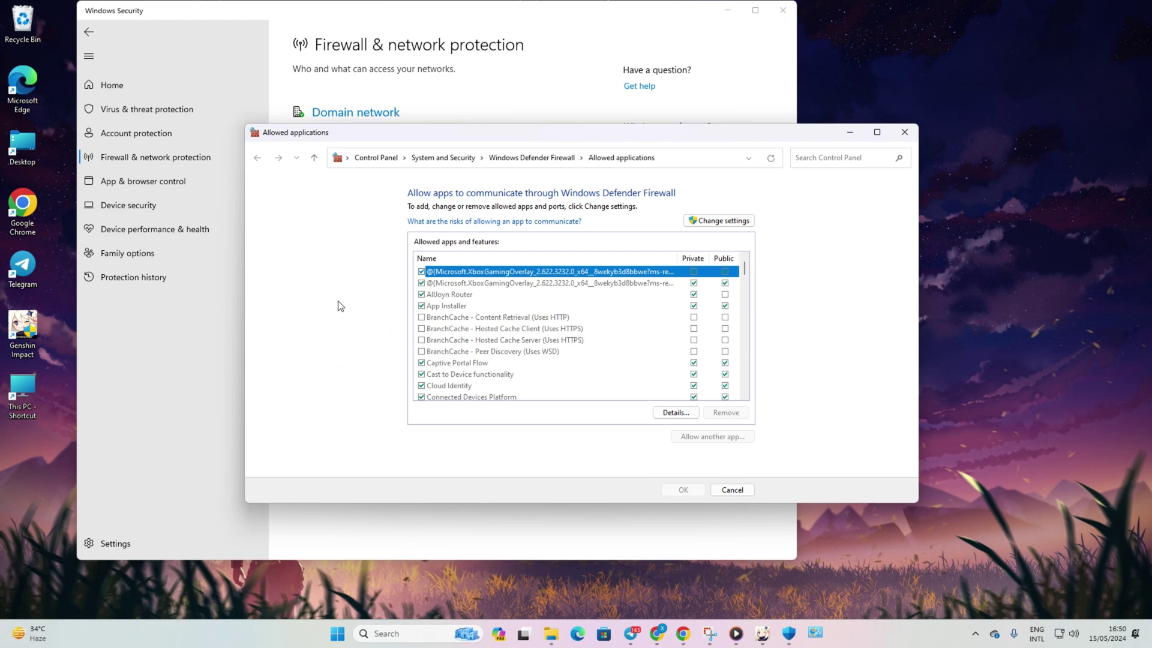
pyautogui.click(734, 220)
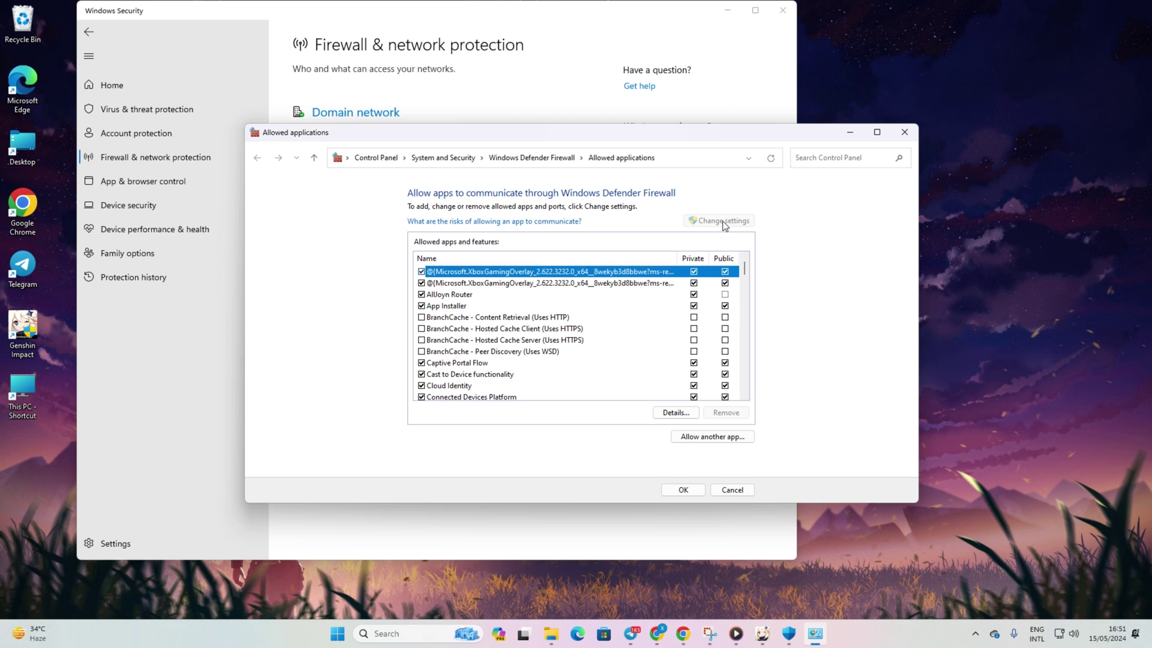
pyautogui.click(746, 438)
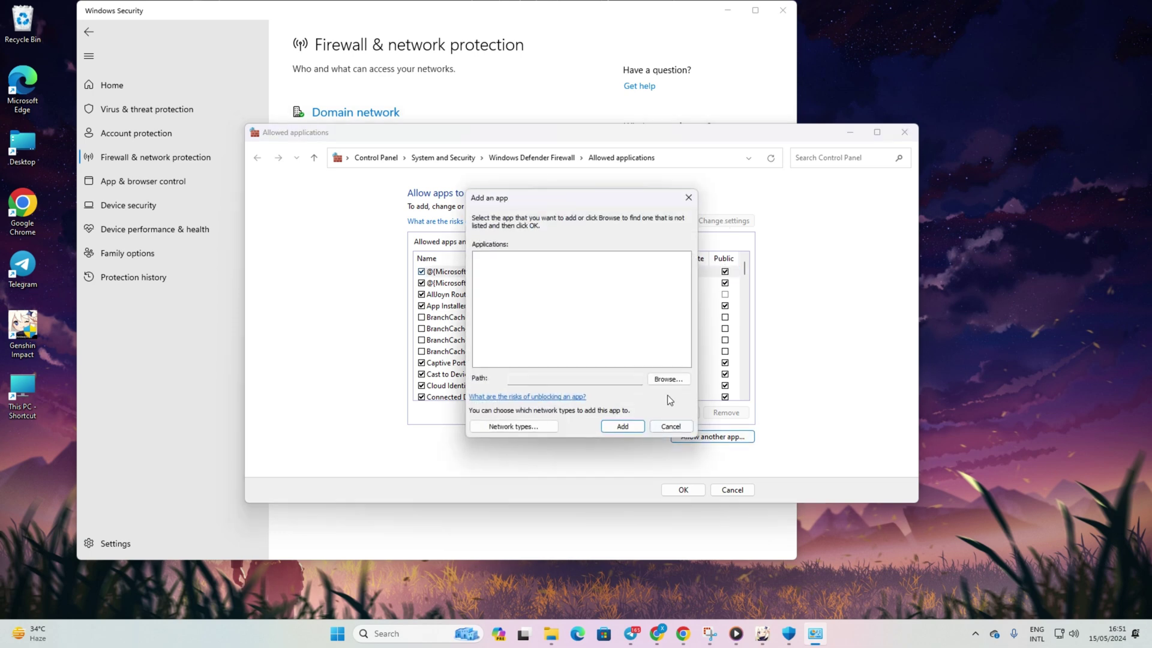
# - Browse to the pasted C:\Program Files\Genshin Impact folder and pick launcher.exe as the app
pyautogui.click(666, 379)
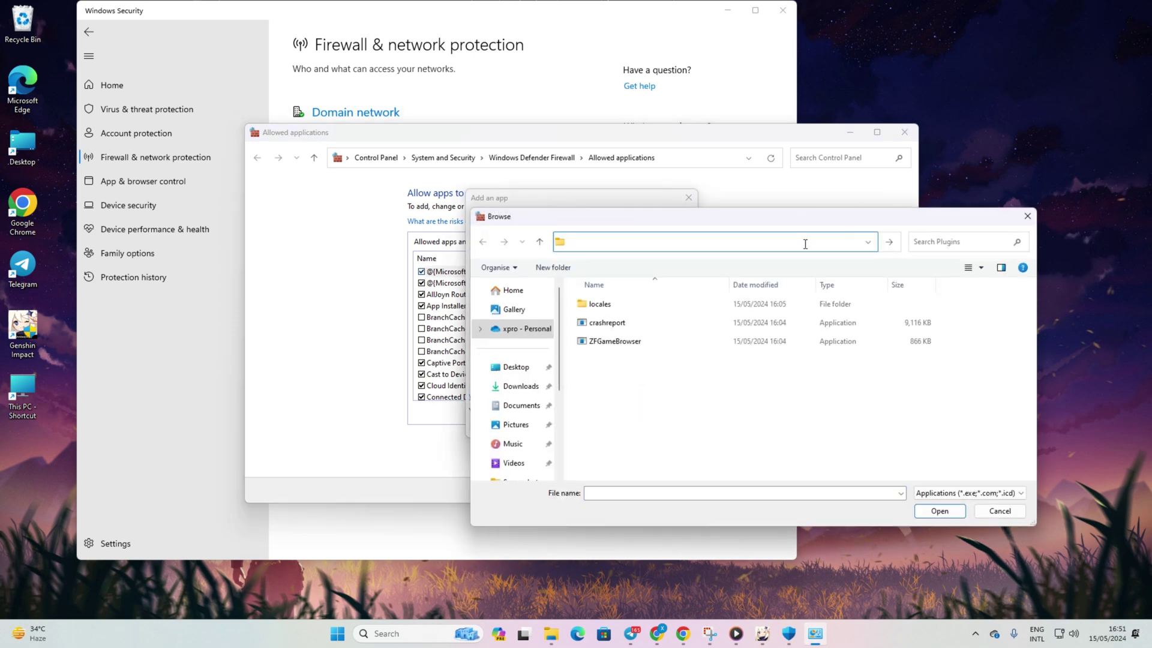
pyautogui.hotkey('ctrl', 'v')
pyautogui.press('Return')
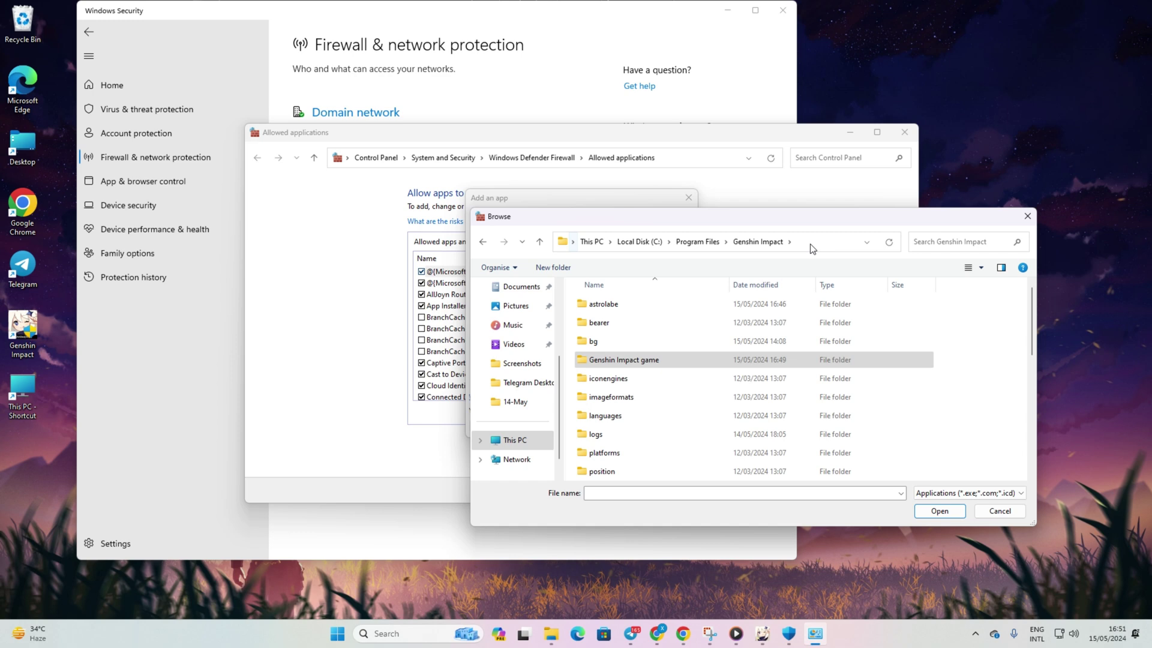
pyautogui.scroll(-4, 682, 426)
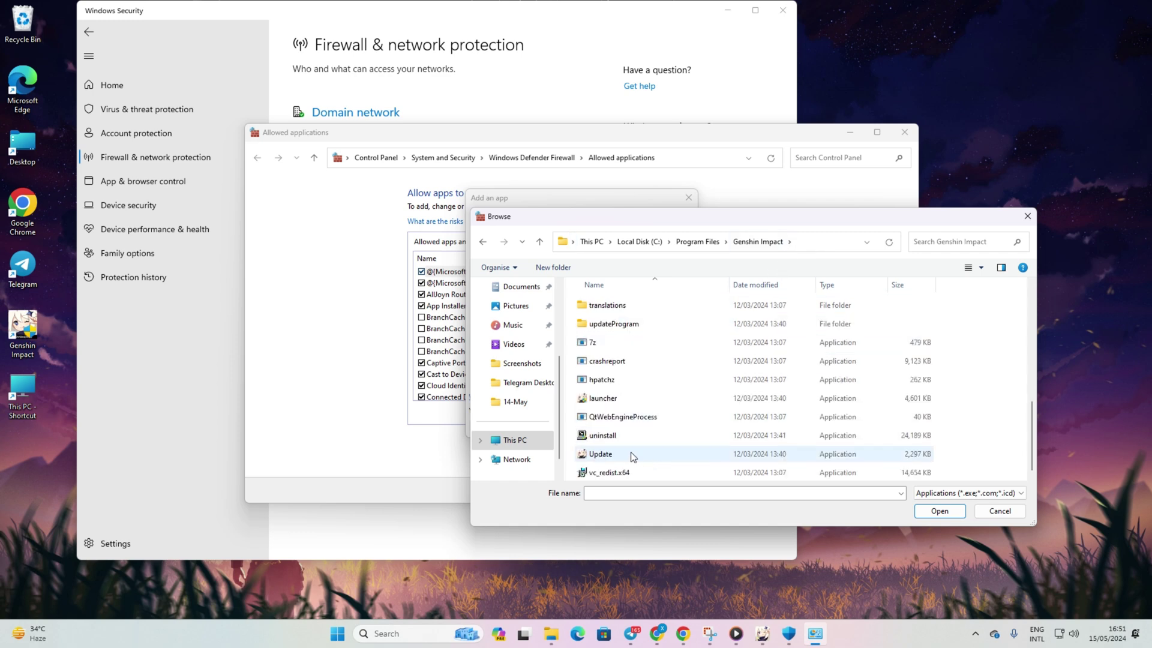
pyautogui.doubleClick(618, 399)
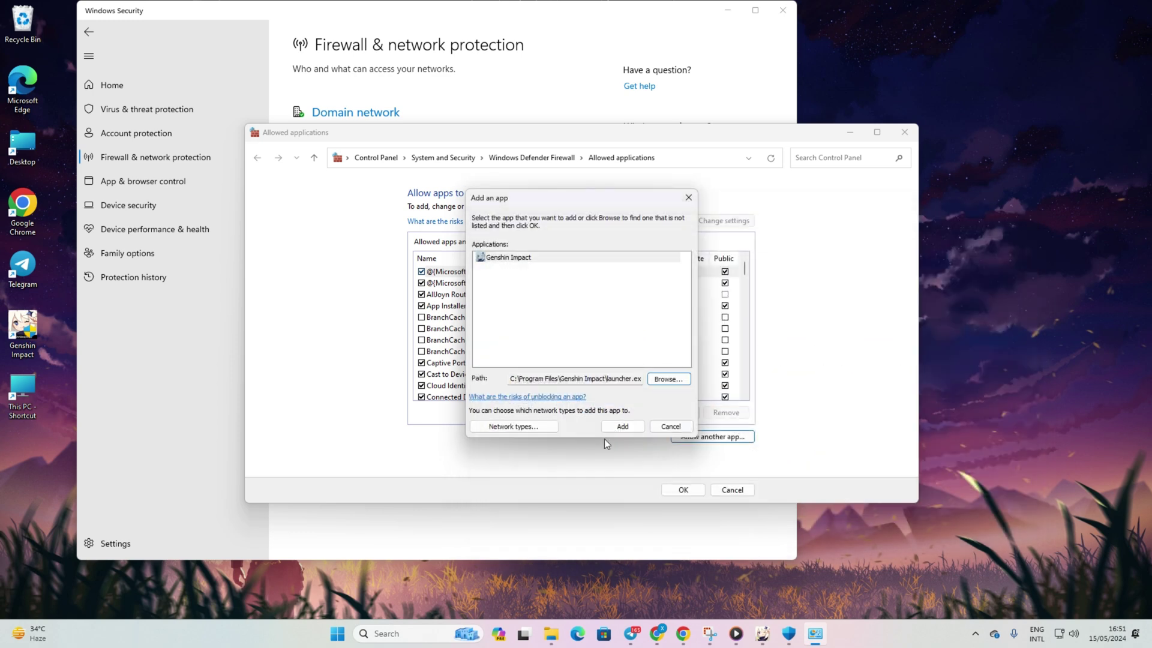
# - Try adding the launcher three times, dismissing each 'already in the list of exceptions' message
pyautogui.click(622, 426)
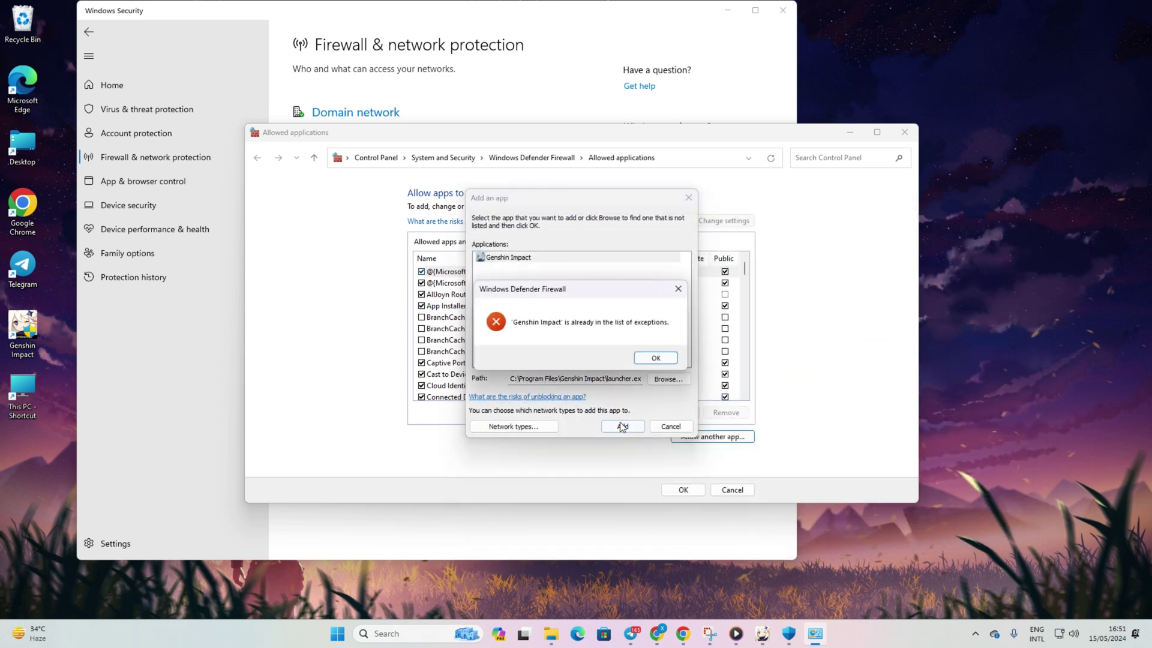
pyautogui.click(656, 358)
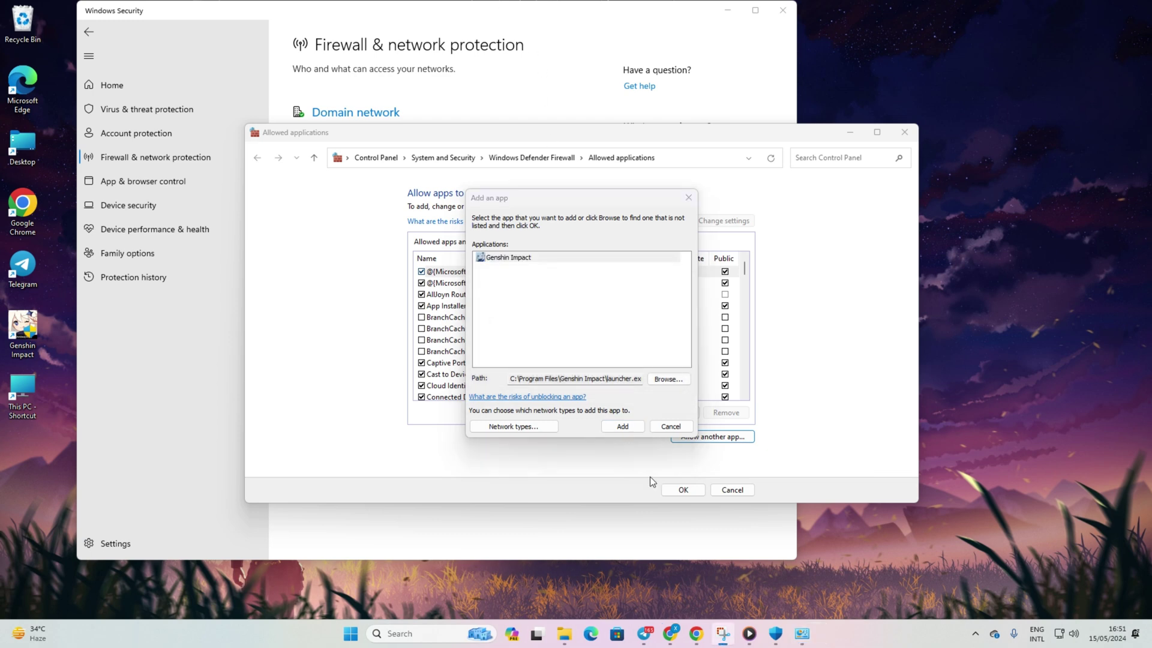
pyautogui.click(622, 426)
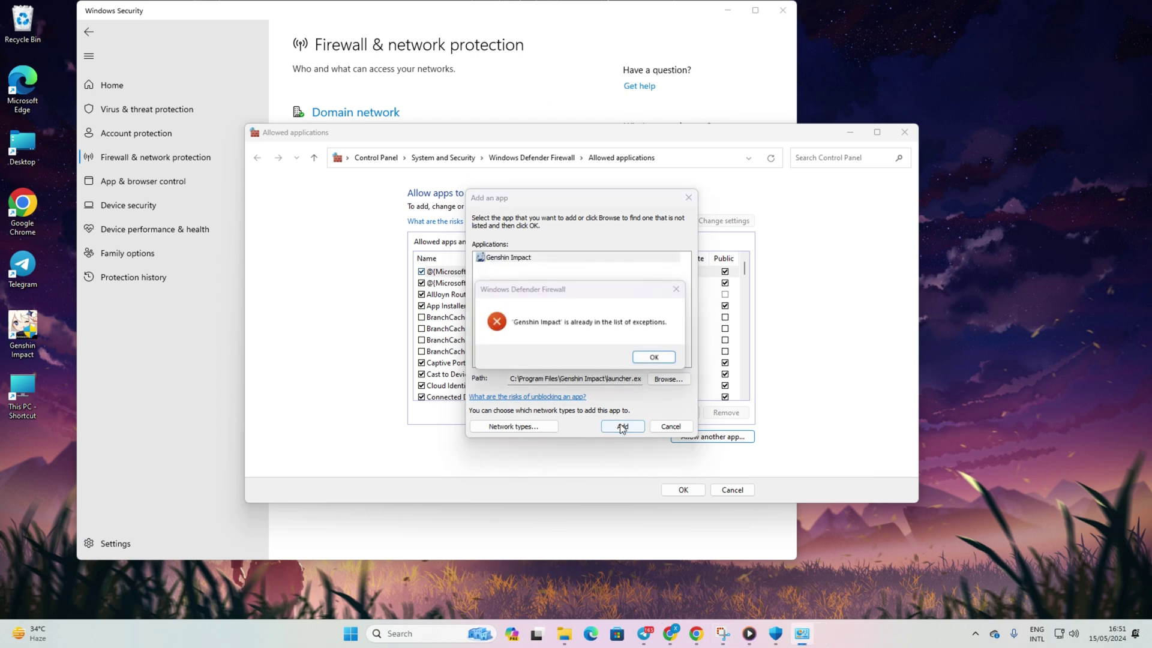
pyautogui.click(656, 357)
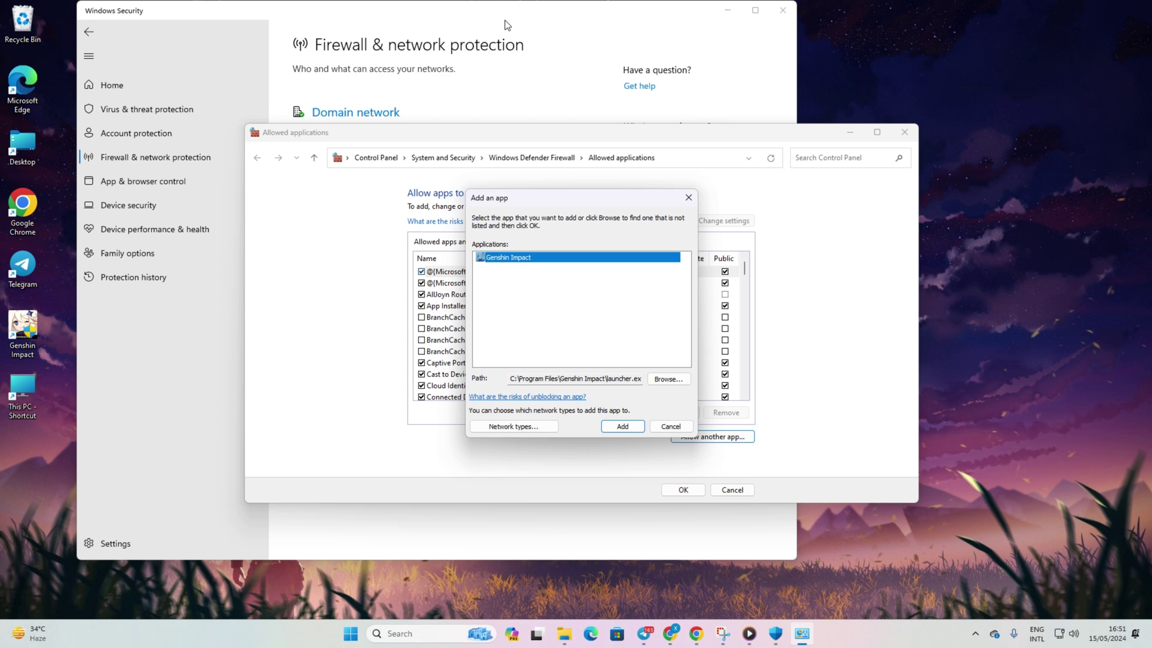
pyautogui.click(624, 427)
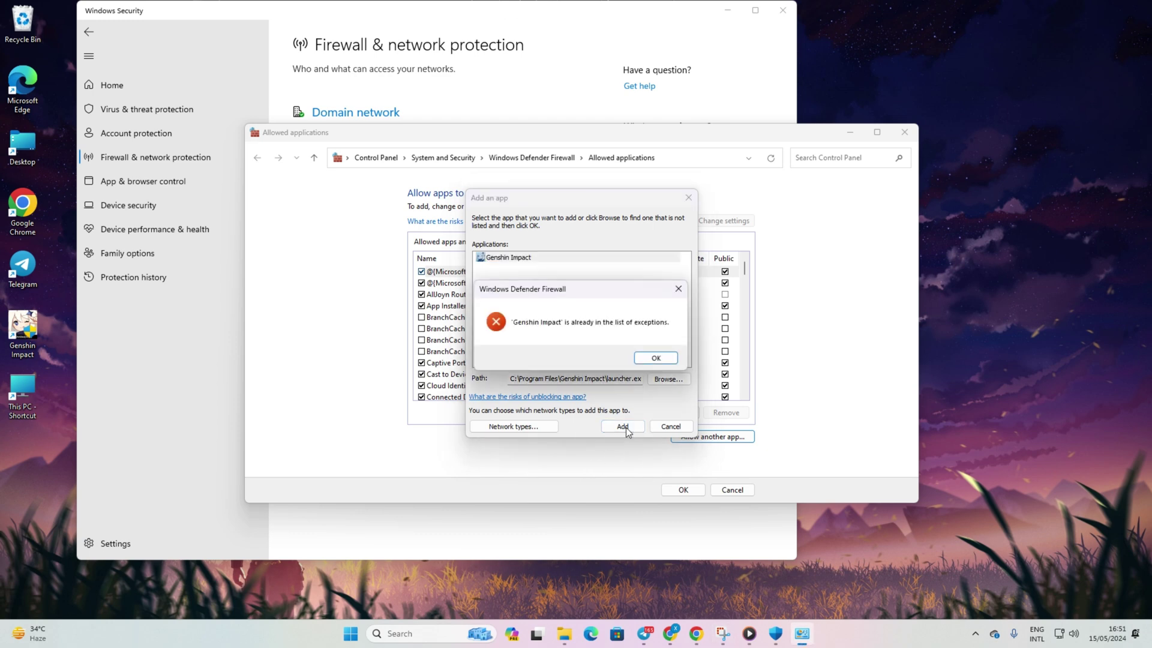
pyautogui.click(668, 361)
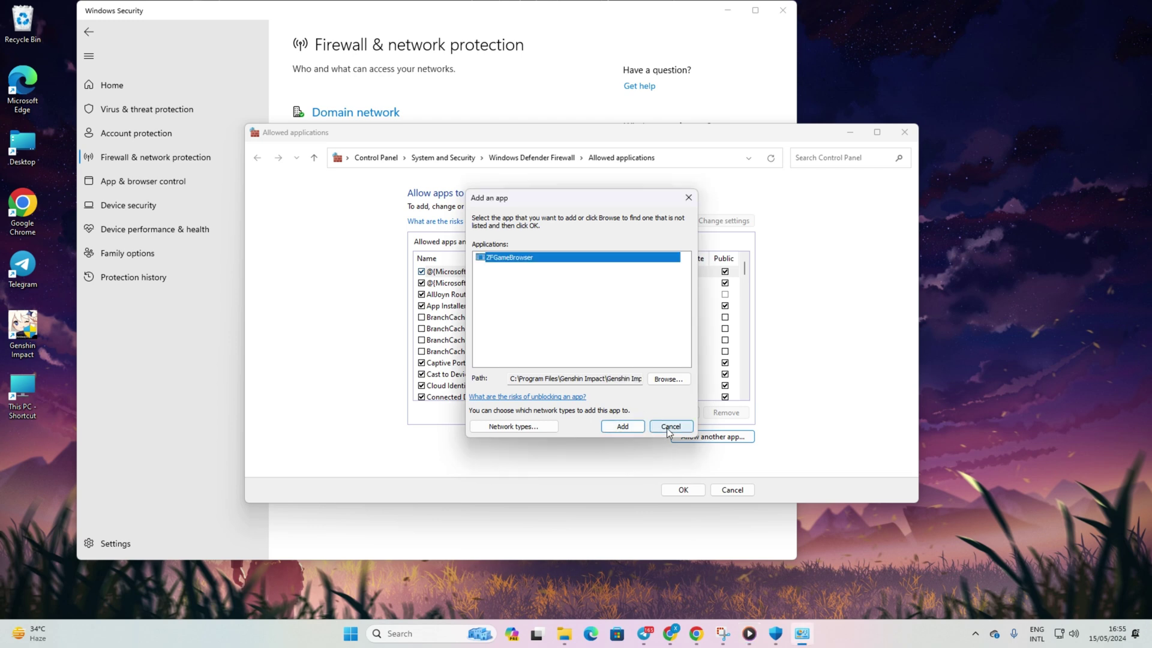
# - Cancel the Add an app dialog, save the Allowed applications list with OK, and close remaining windows
pyautogui.click(668, 427)
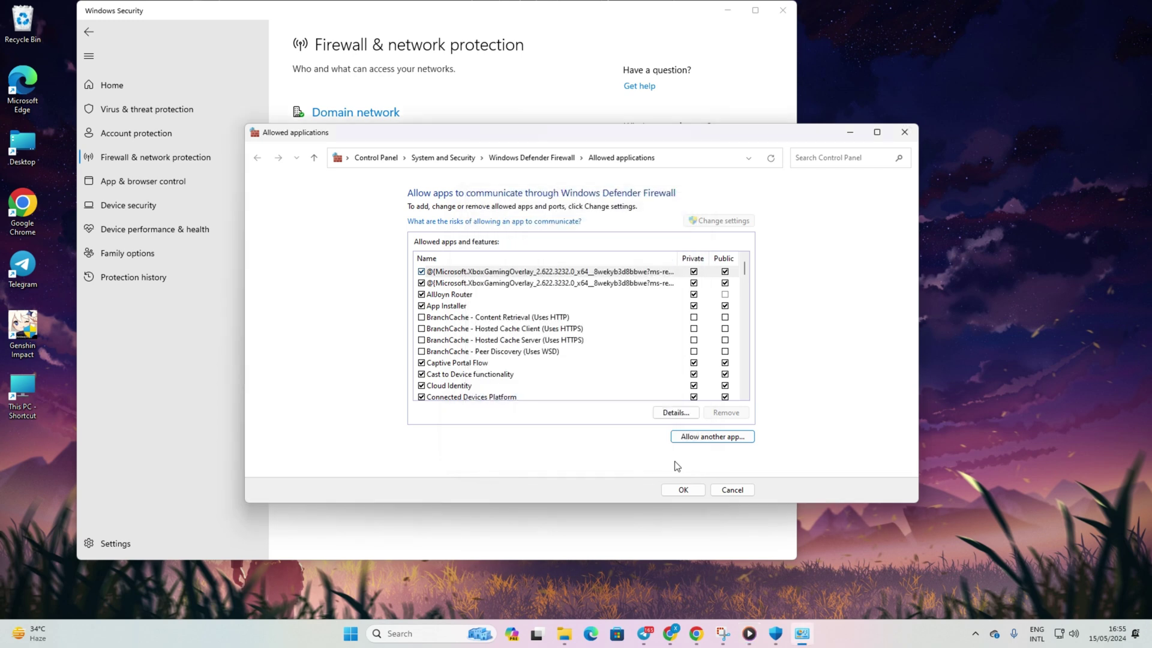
pyautogui.click(683, 490)
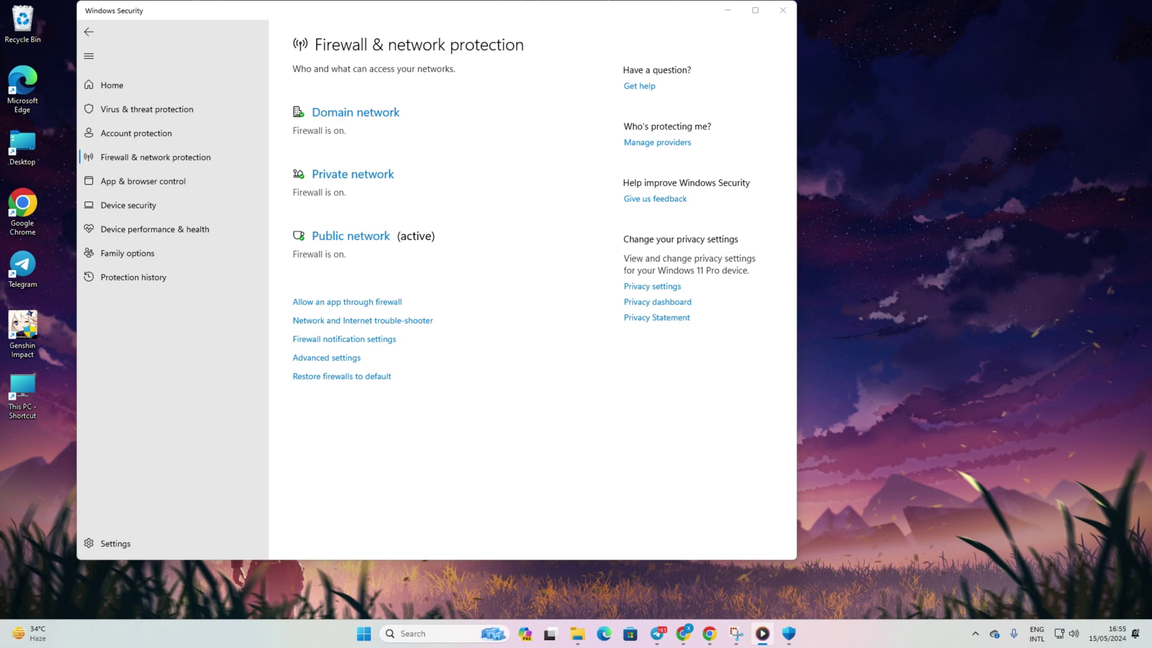
pyautogui.press('super')
pyautogui.press('super')
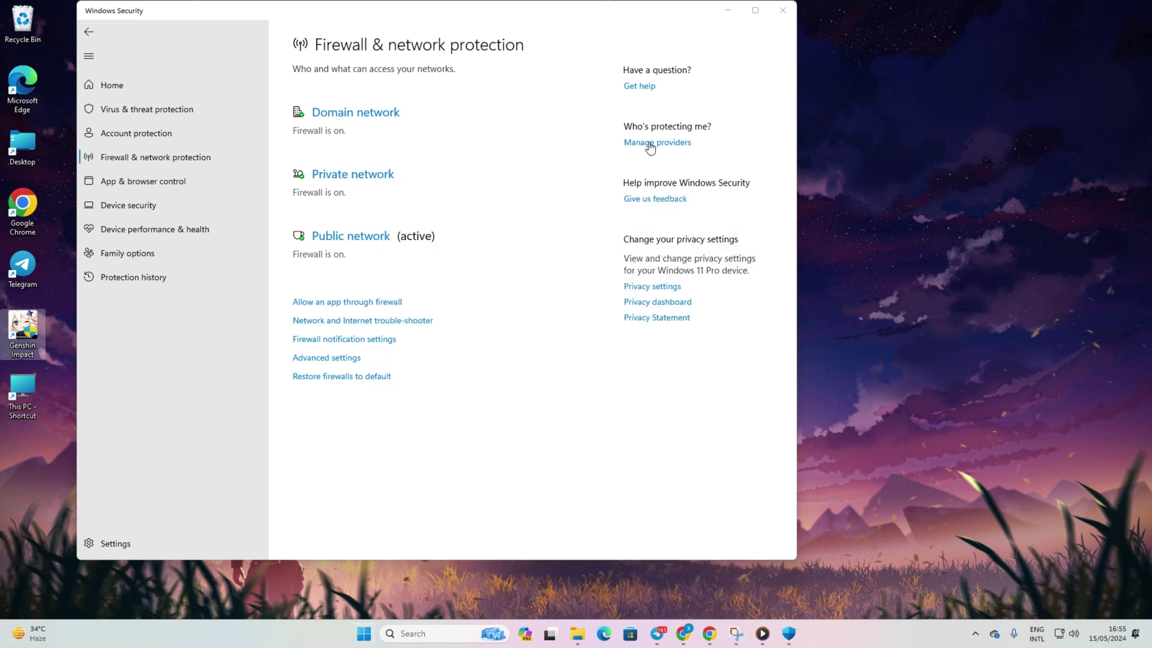
pyautogui.hotkey('alt', 'F4')
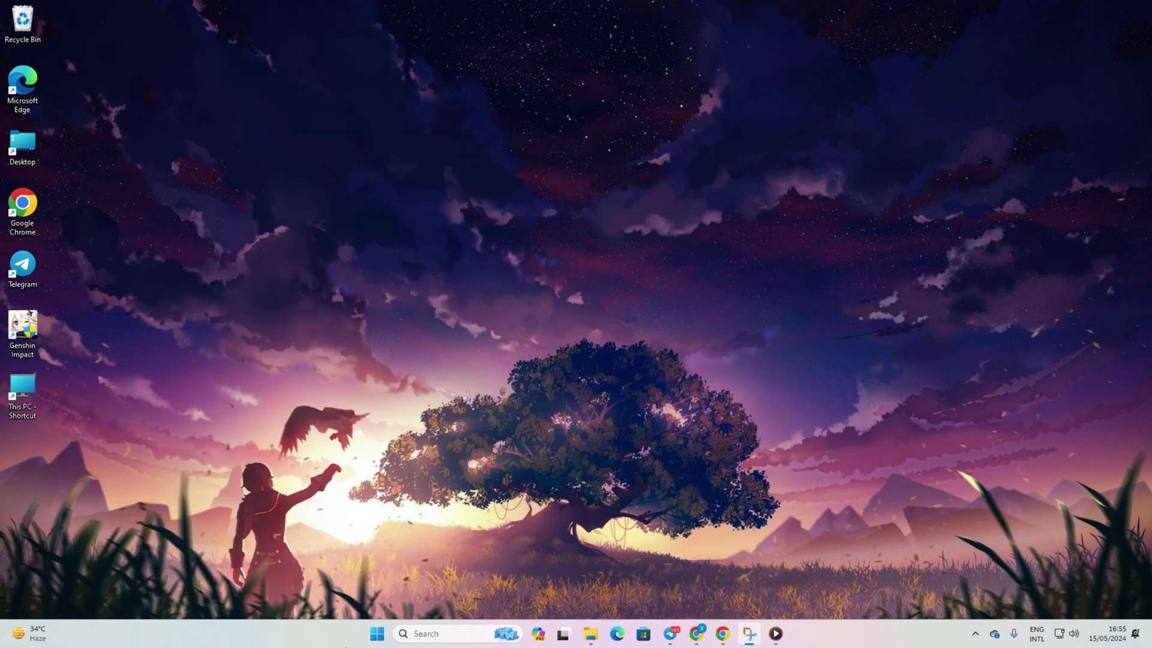
# - Open Settings from Start, go to Windows Update, and install all three pending 2024-05 updates
pyautogui.click(388, 639)
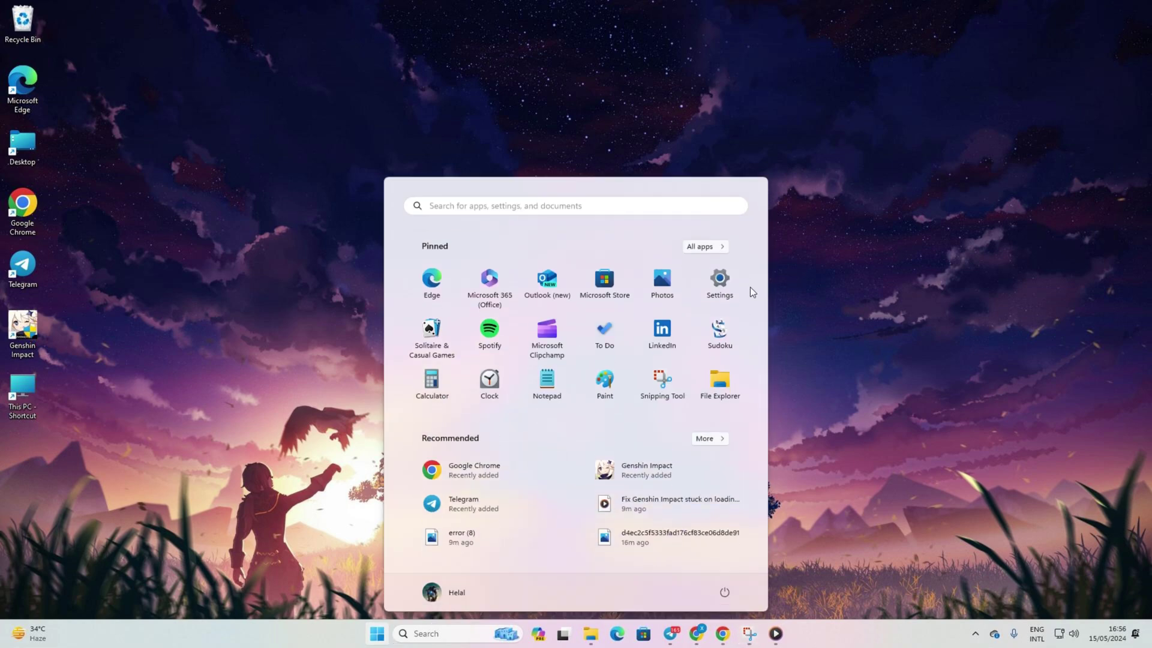
pyautogui.click(720, 279)
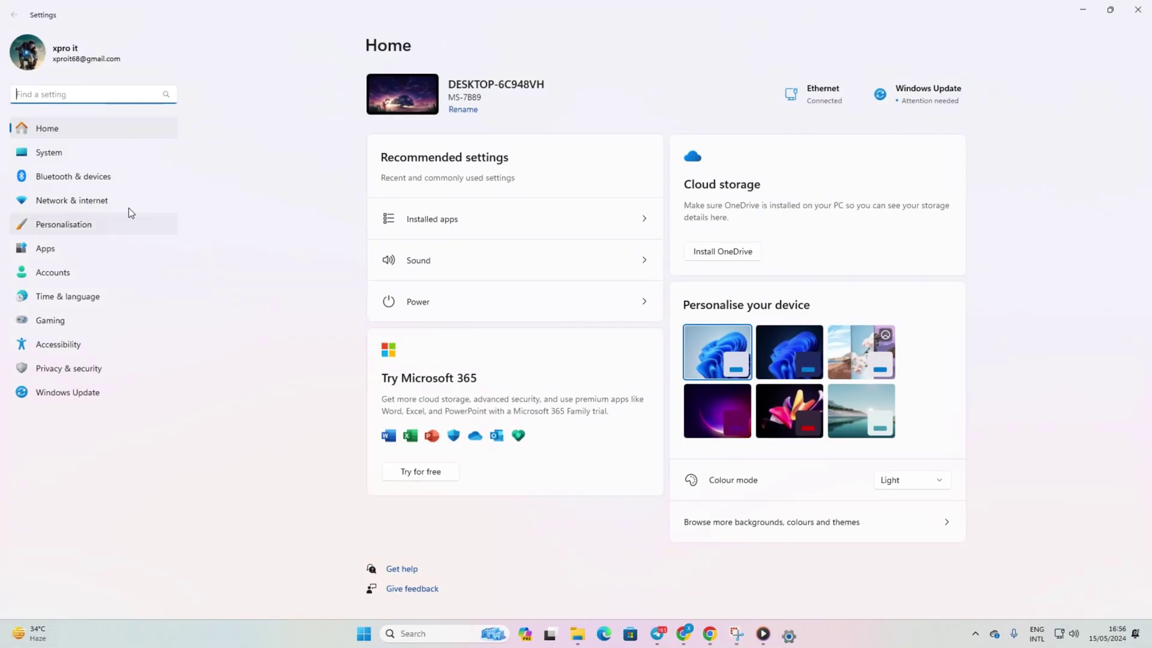
pyautogui.click(106, 153)
pyautogui.click(117, 129)
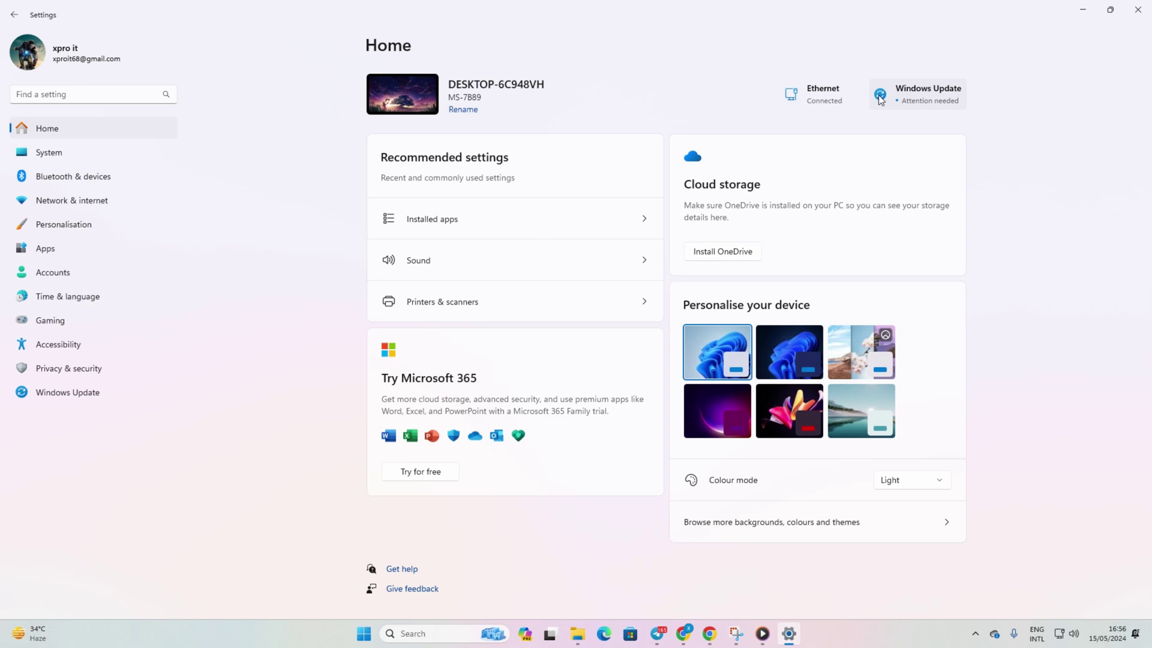
pyautogui.click(950, 90)
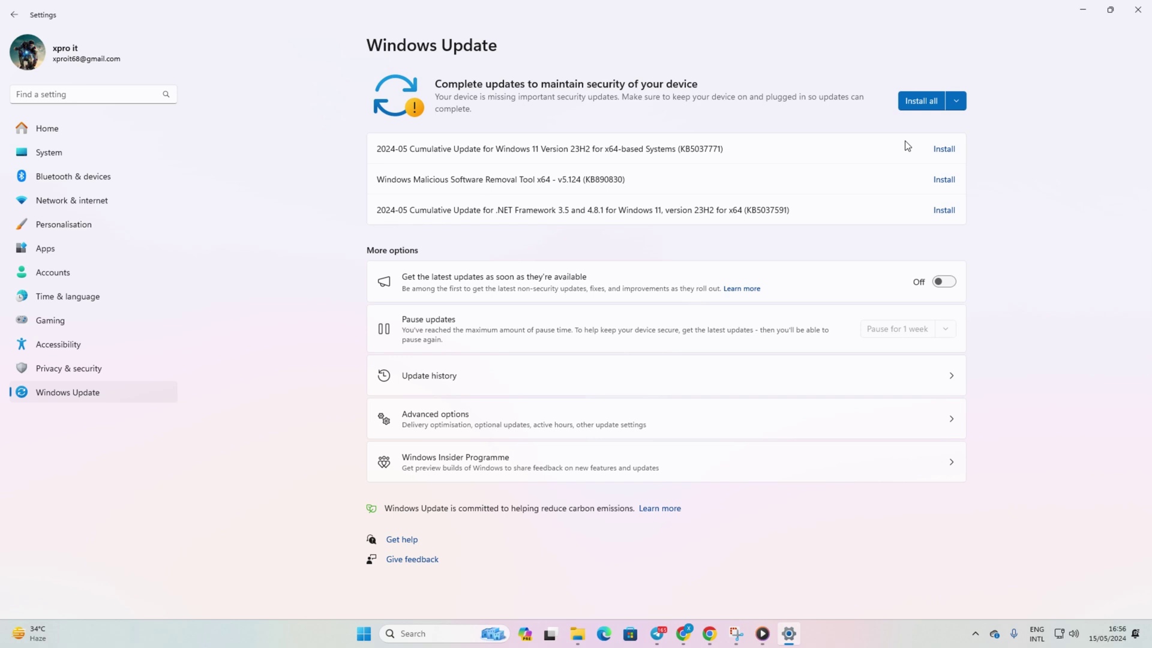
pyautogui.click(918, 103)
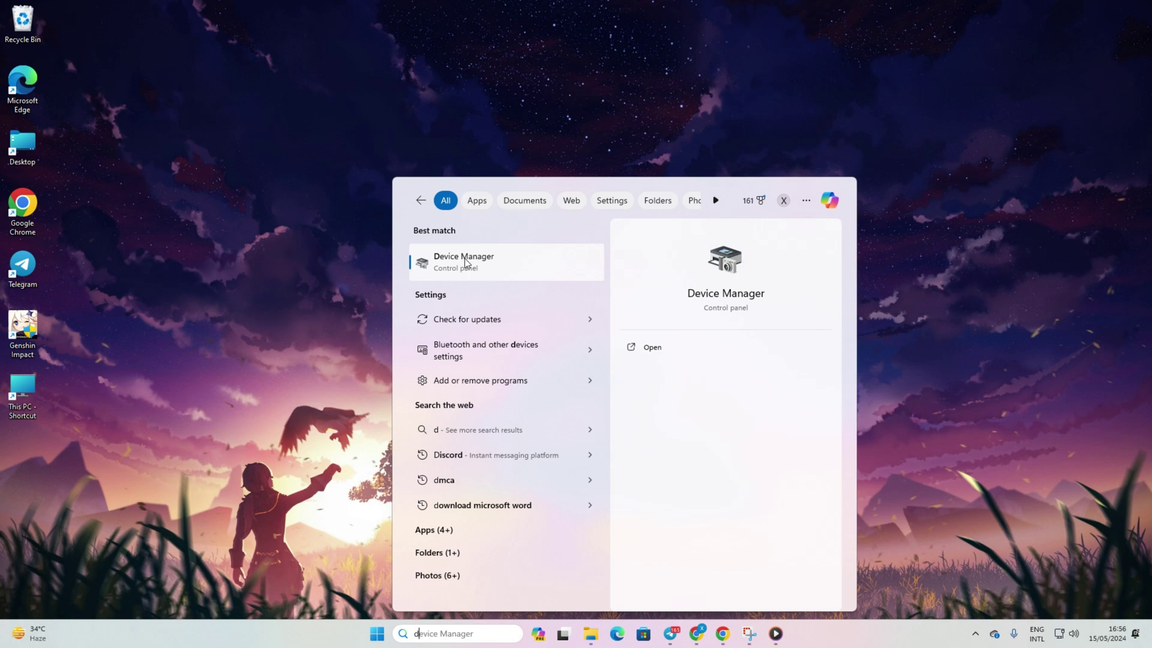
# - Launch Device Manager, center its window, and expand the Display adaptors category
pyautogui.click(465, 258)
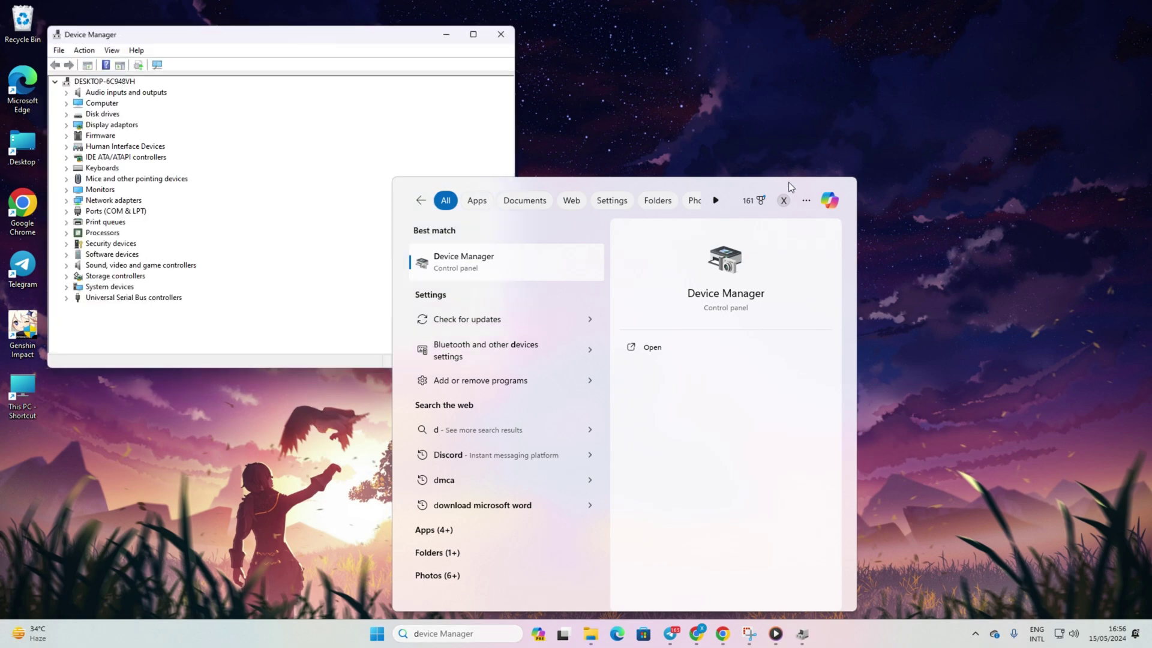
pyautogui.click(636, 158)
pyautogui.moveTo(319, 33); pyautogui.dragTo(631, 60)
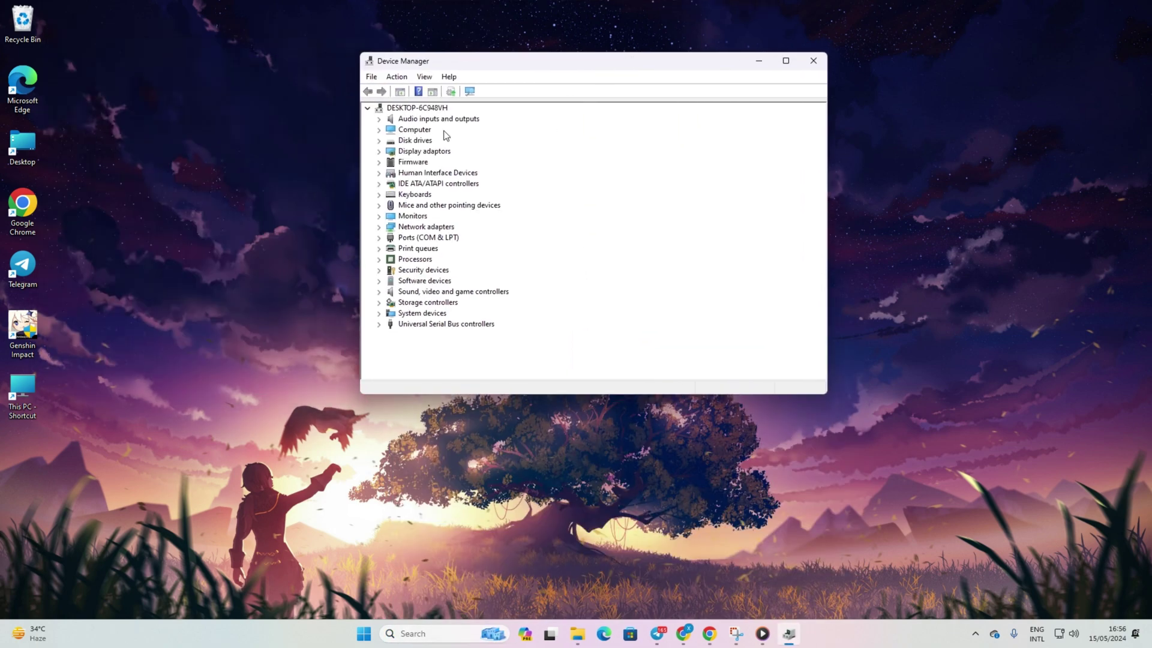
pyautogui.doubleClick(437, 151)
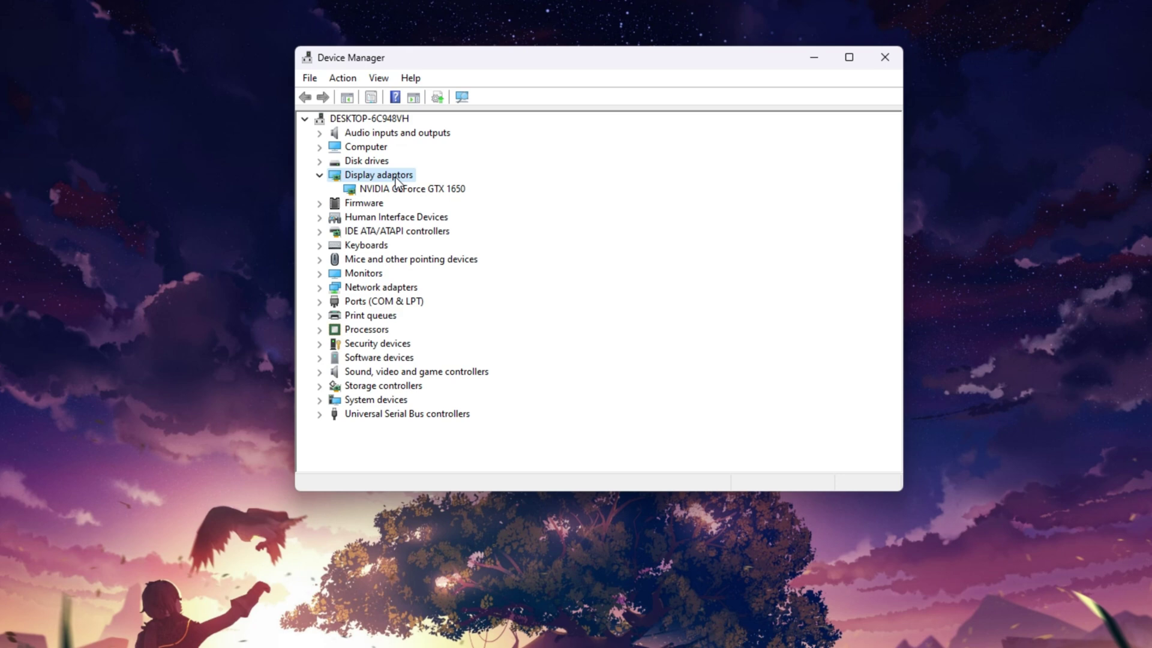
# - Update the NVIDIA GeForce GTX 1650 driver automatically, confirming the best driver is already installed
pyautogui.click(391, 188)
pyautogui.rightClick(392, 187)
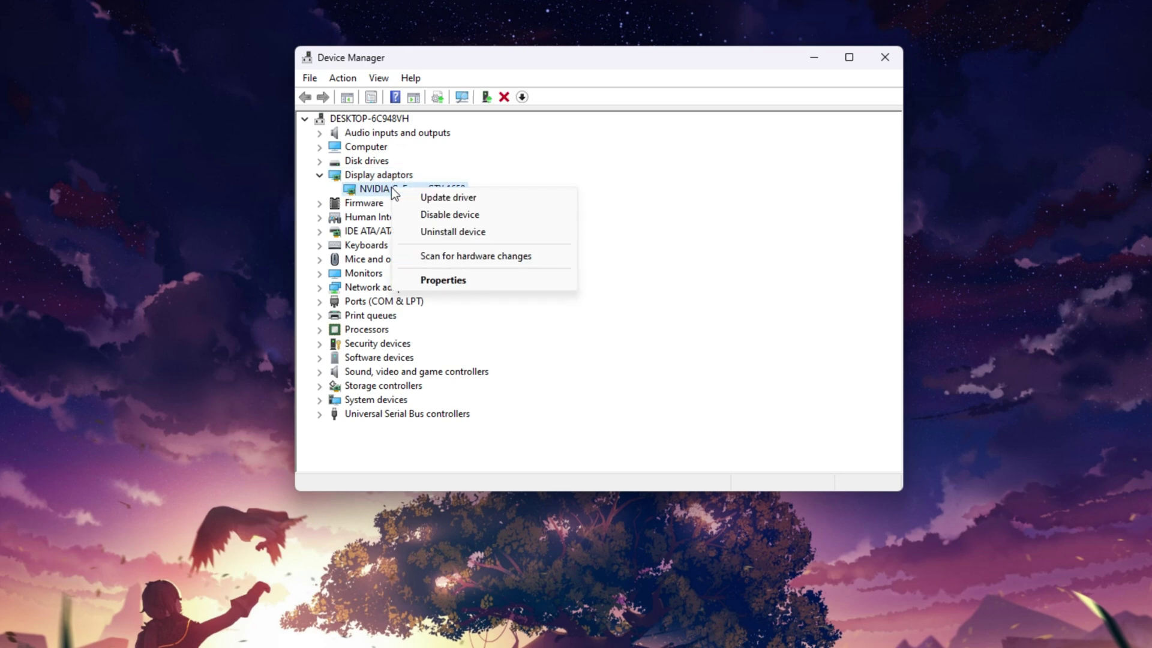
pyautogui.click(440, 200)
pyautogui.click(579, 232)
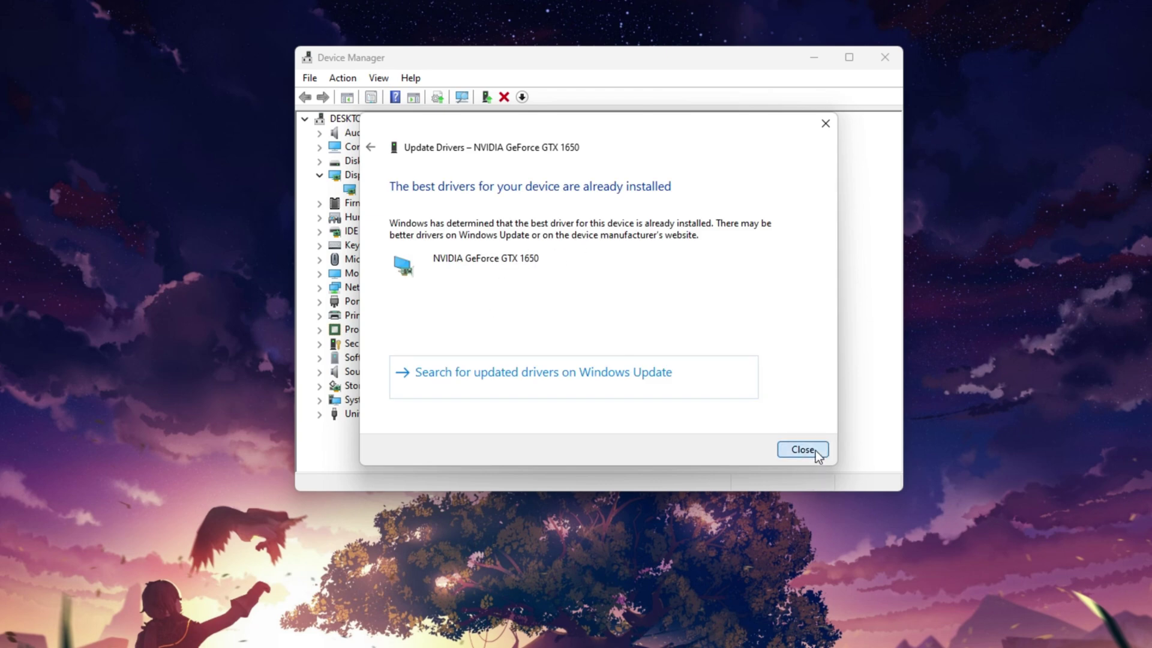
pyautogui.click(816, 450)
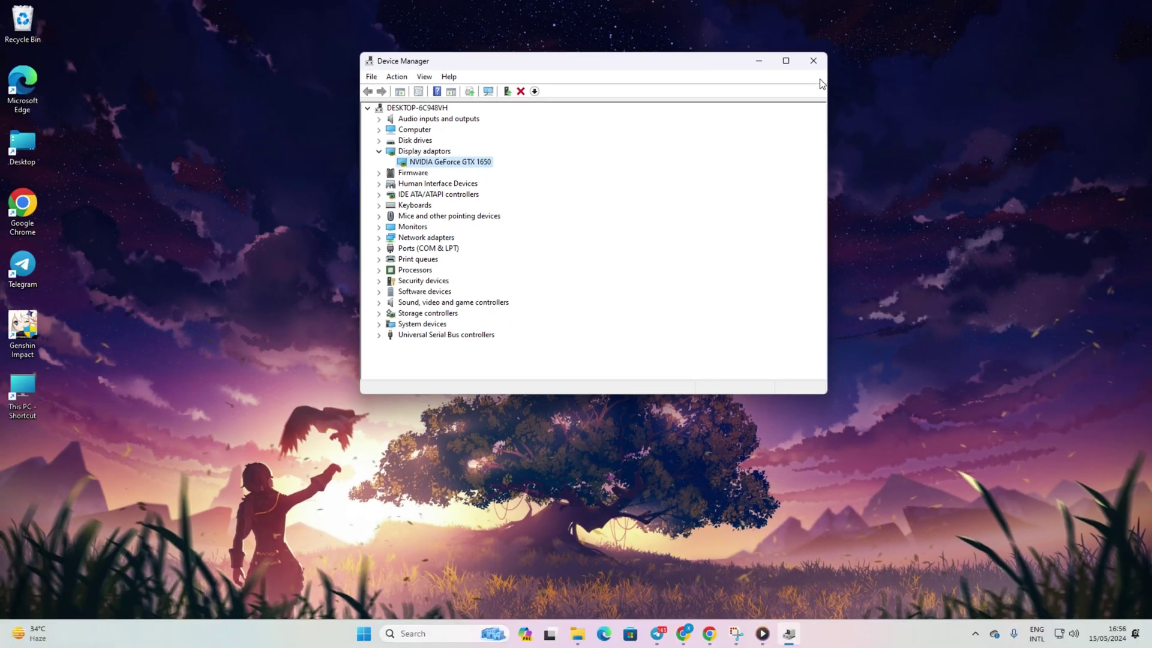
# - Close Device Manager and browse the list of Intel graphics driver downloads in Chrome
pyautogui.click(884, 57)
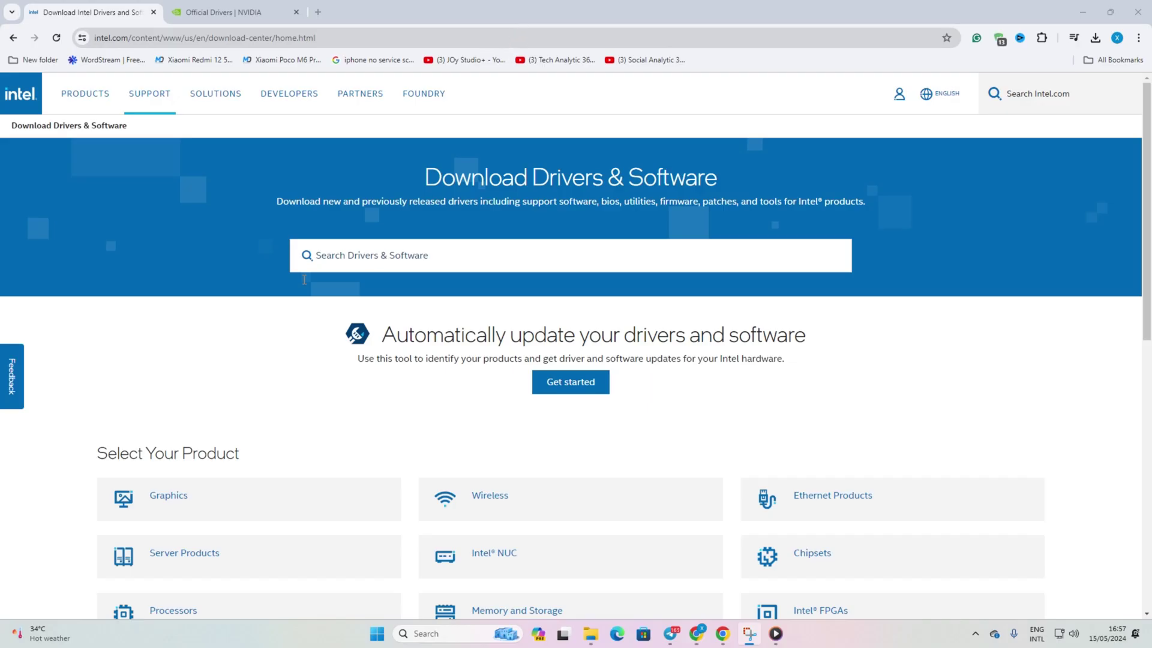
pyautogui.scroll(-3, 132, 468)
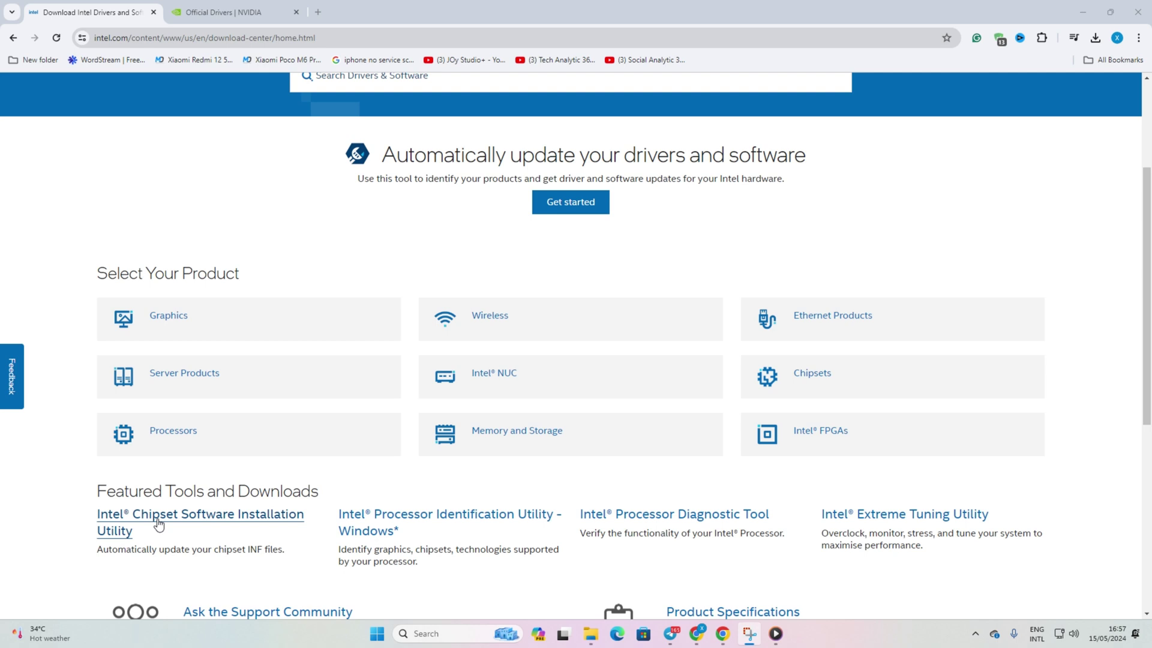
pyautogui.click(158, 523)
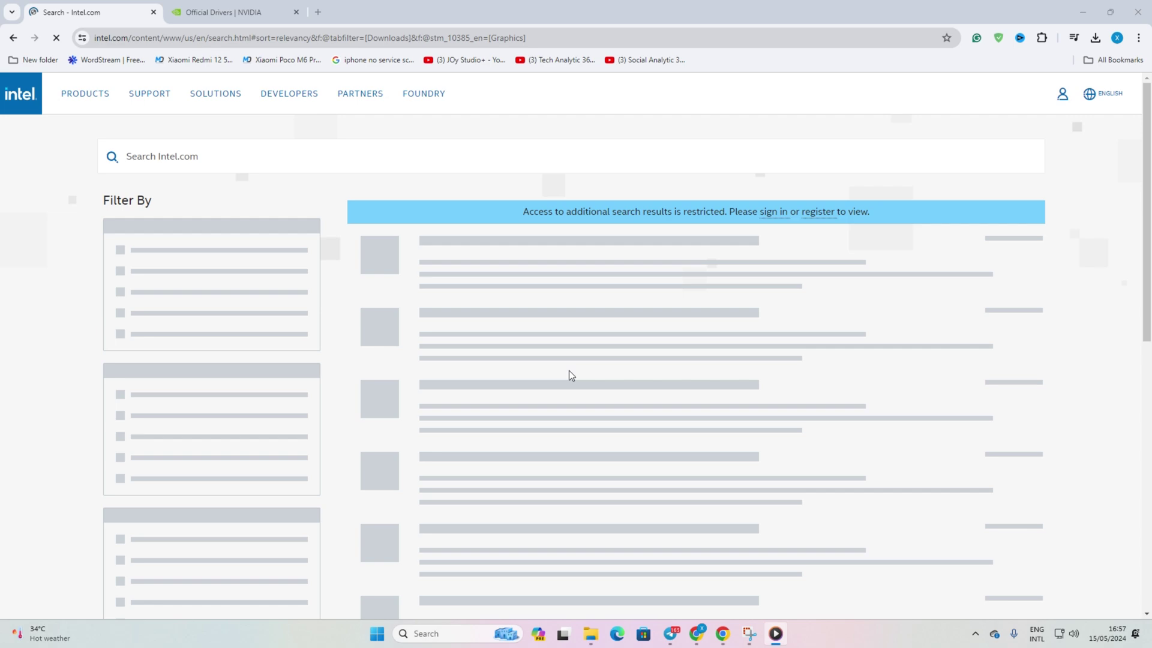
pyautogui.scroll(-2, 684, 310)
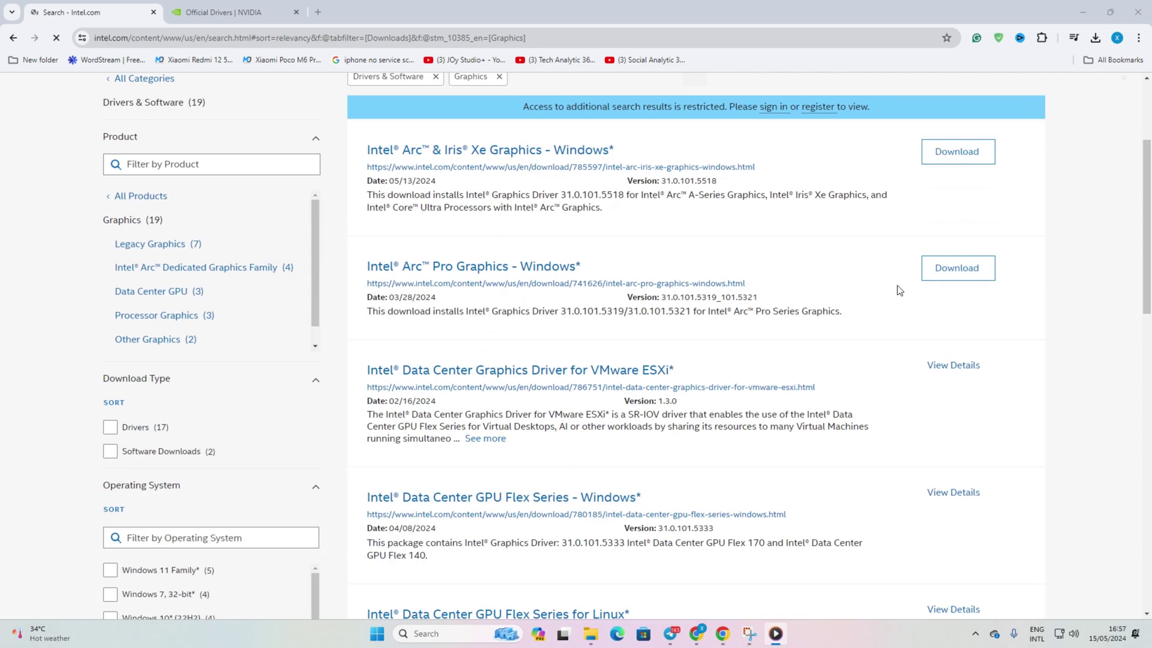
# - Review the product series, product and operating system lists on NVIDIA's Driver Downloads page, then close Chrome
pyautogui.click(174, 17)
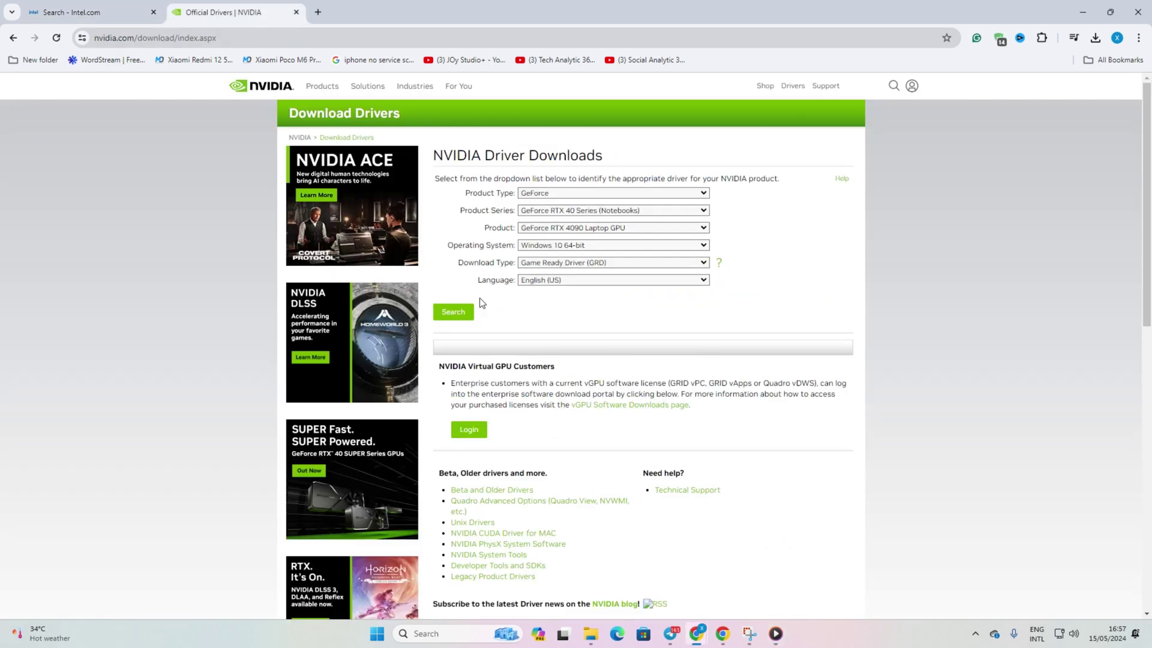
pyautogui.scroll(-4, 517, 282)
pyautogui.scroll(4, 517, 282)
pyautogui.click(628, 210)
pyautogui.click(628, 210)
pyautogui.click(629, 229)
pyautogui.click(628, 229)
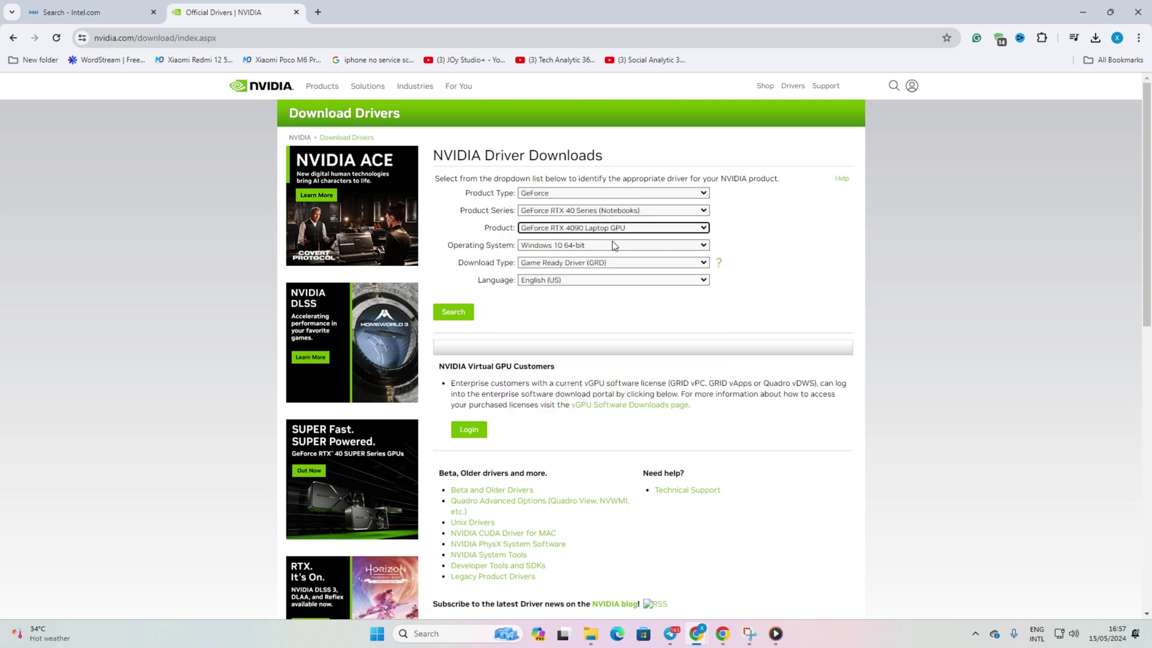
pyautogui.click(613, 246)
pyautogui.click(614, 246)
pyautogui.scroll(-5, 570, 300)
pyautogui.scroll(5, 570, 300)
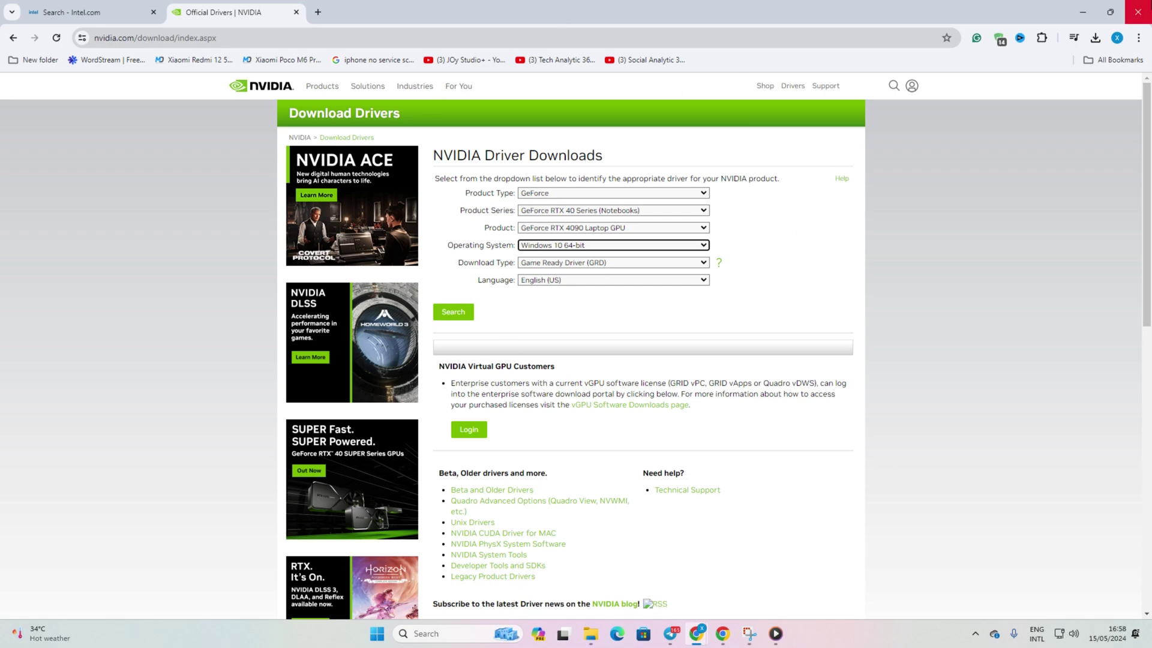
pyautogui.click(1138, 12)
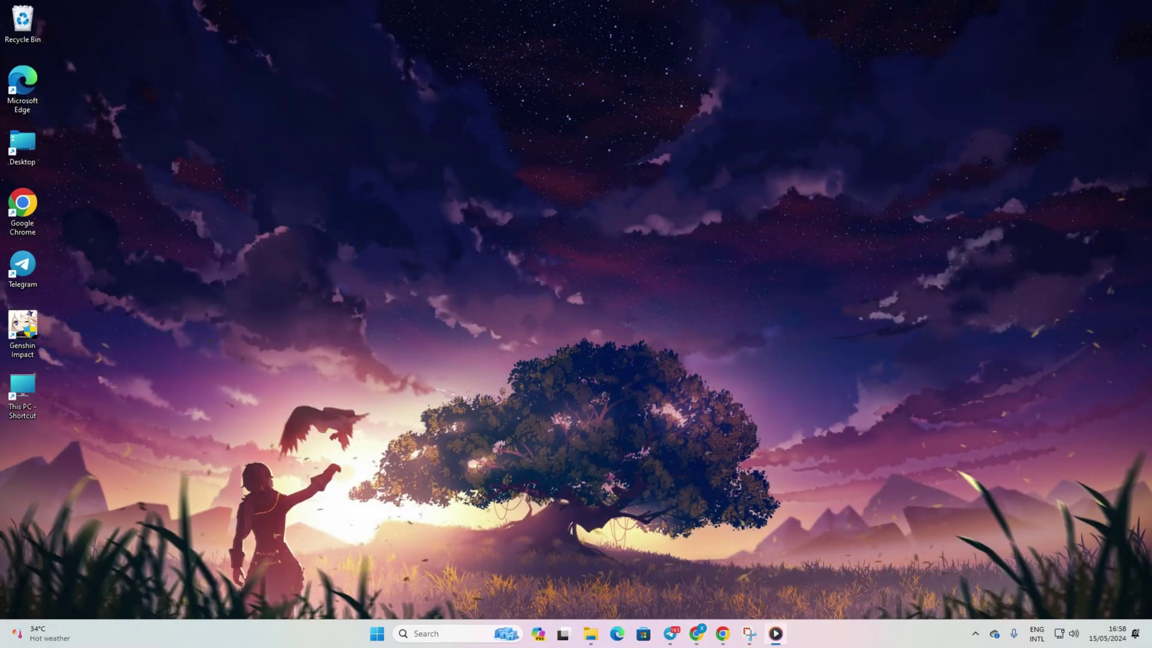